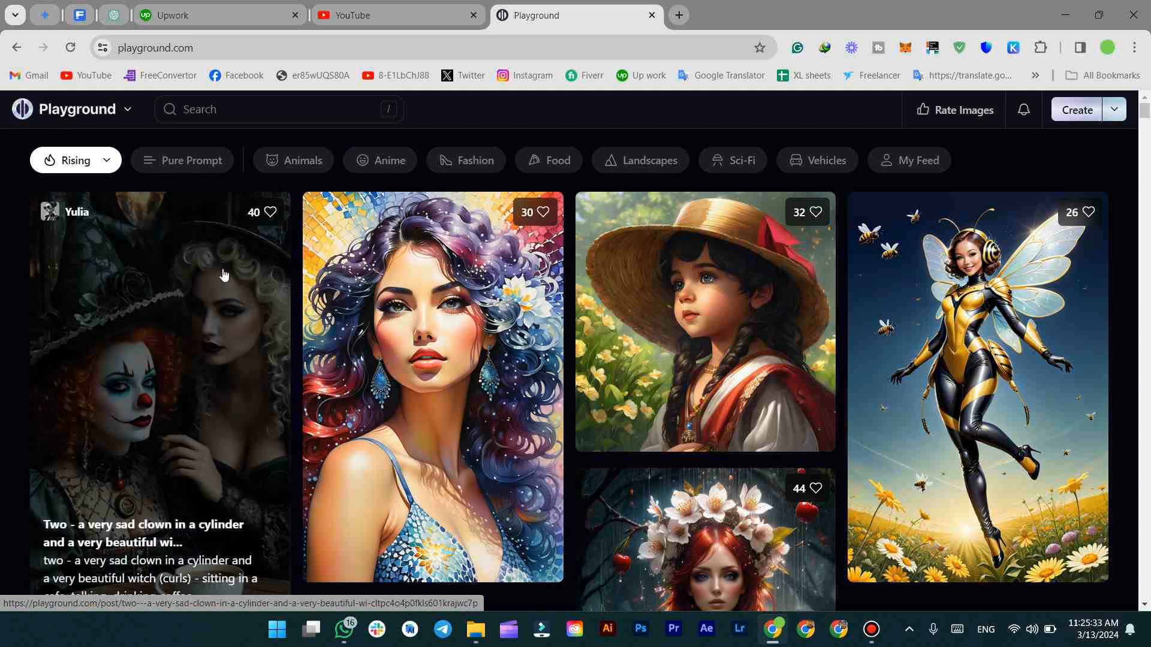
# Start a new image canvas from Create
pyautogui.scroll(-2, 219, 300)
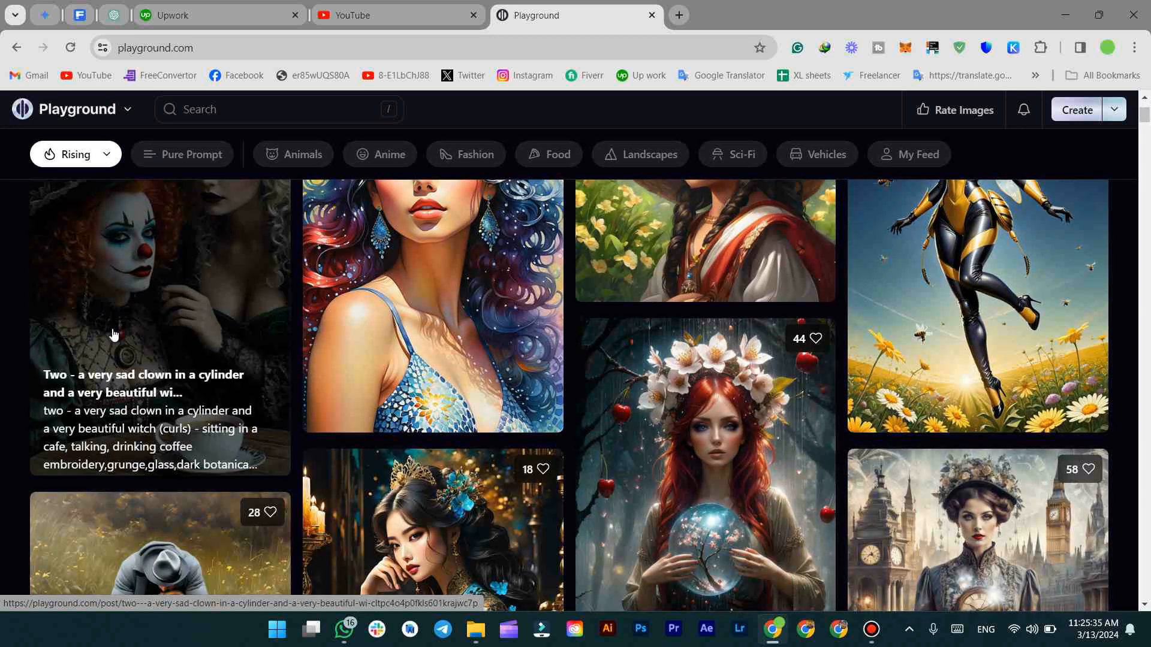
pyautogui.scroll(1, 112, 336)
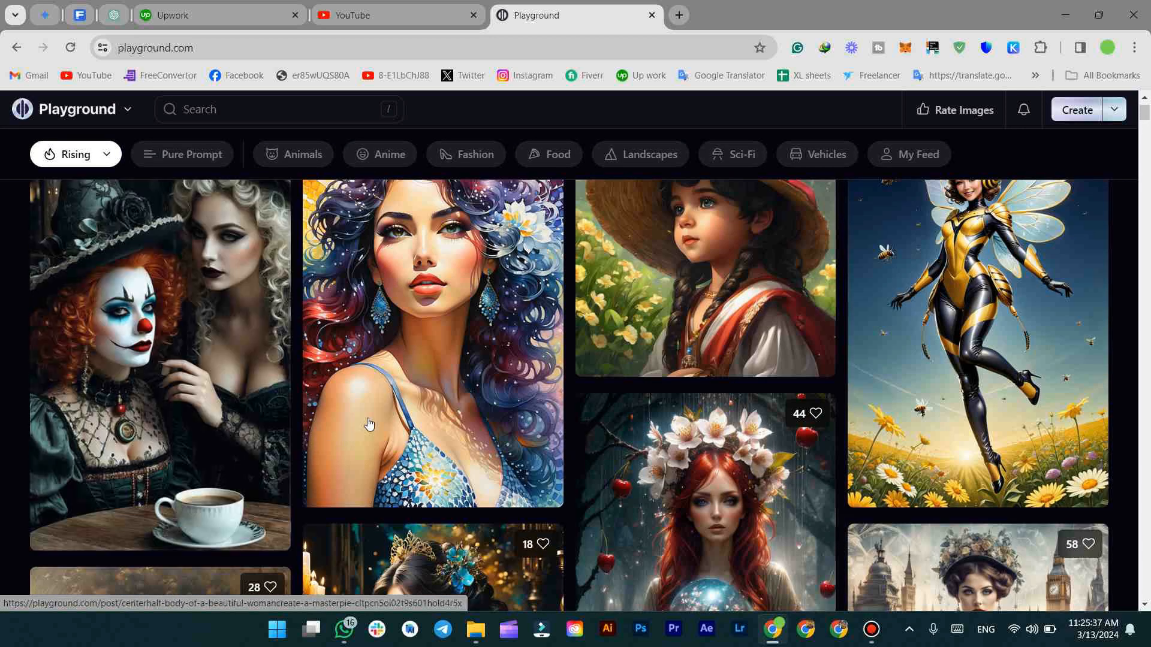
pyautogui.scroll(1, 366, 422)
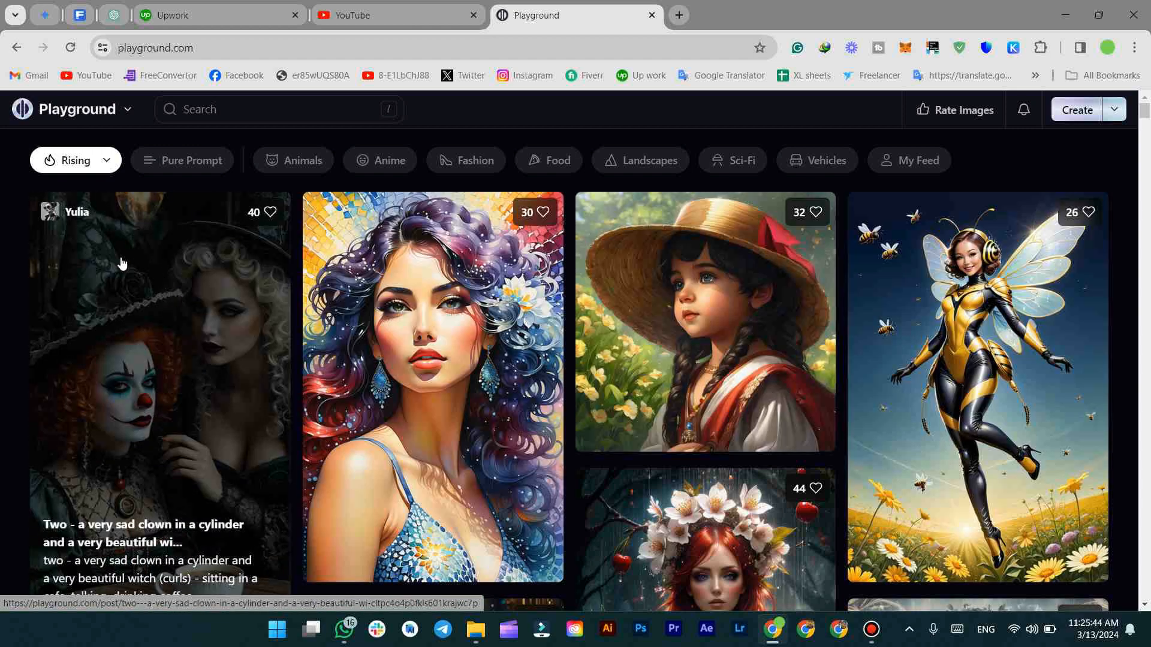
pyautogui.scroll(-1, 176, 331)
pyautogui.scroll(1, 173, 321)
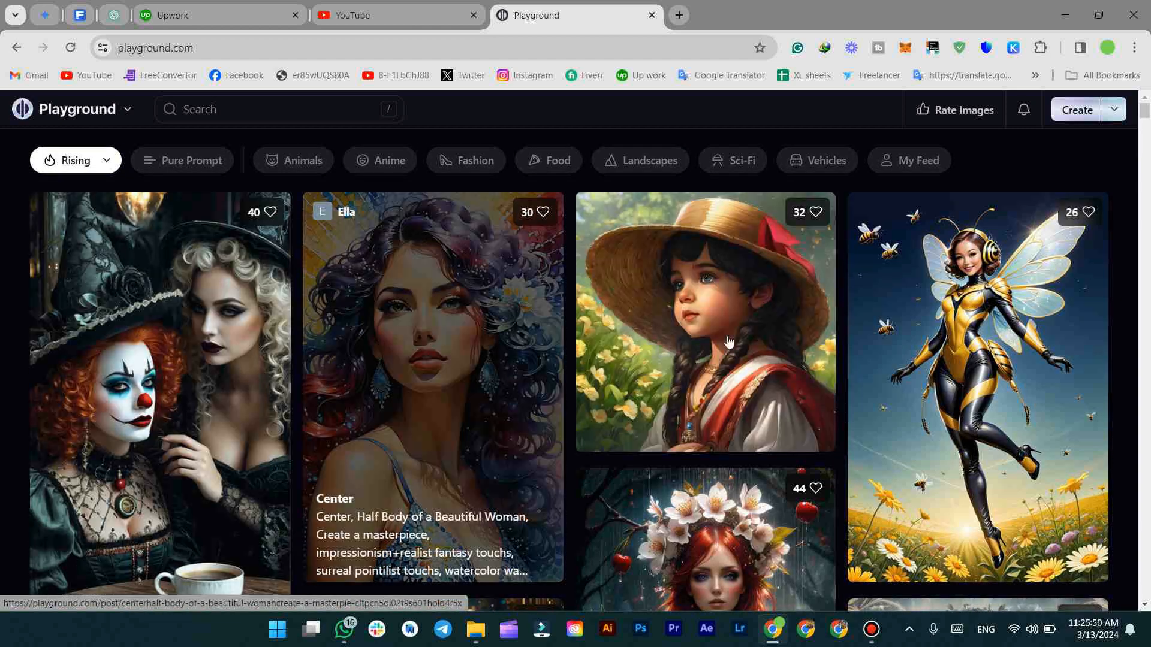
pyautogui.scroll(-2, 277, 391)
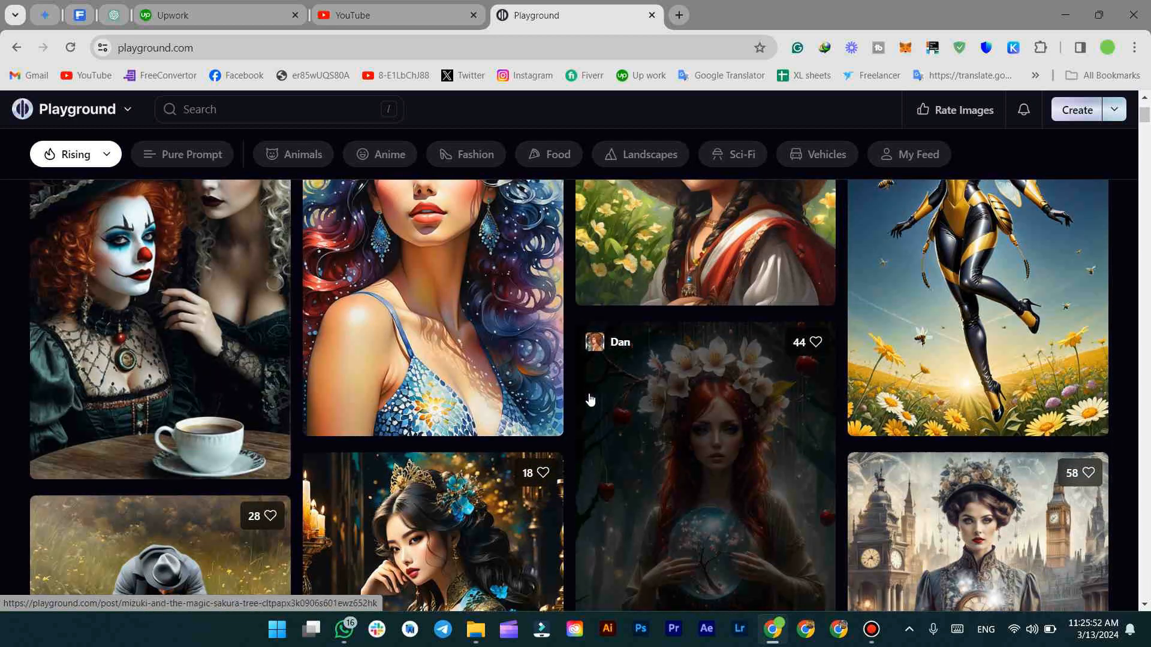
pyautogui.scroll(2, 591, 404)
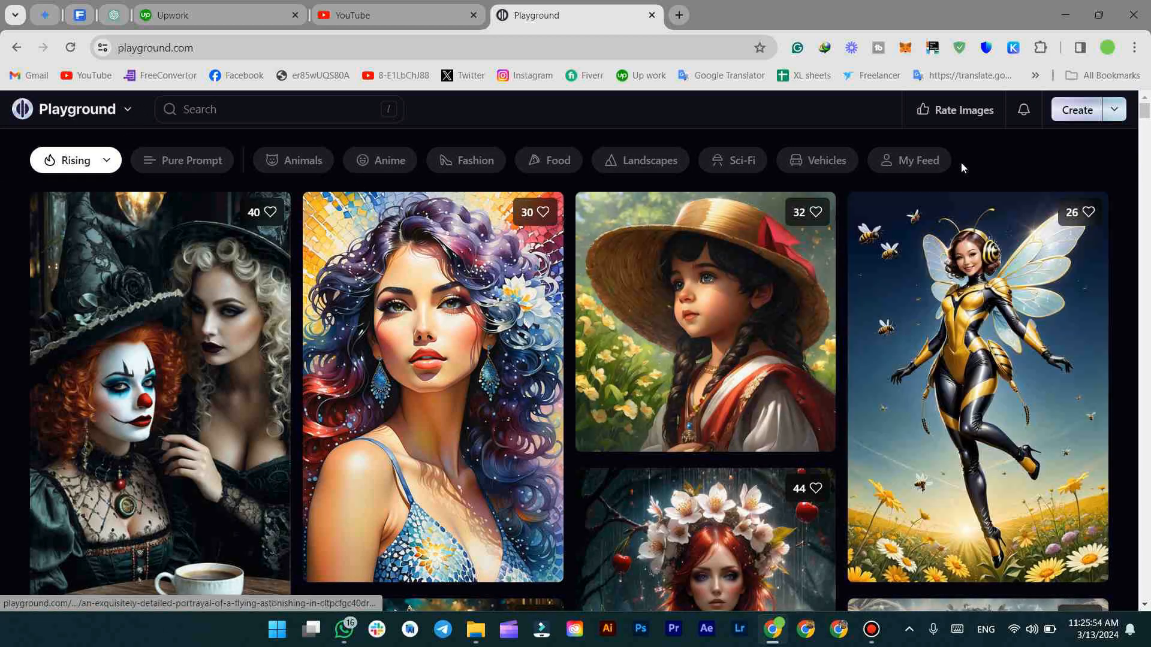
pyautogui.click(1064, 114)
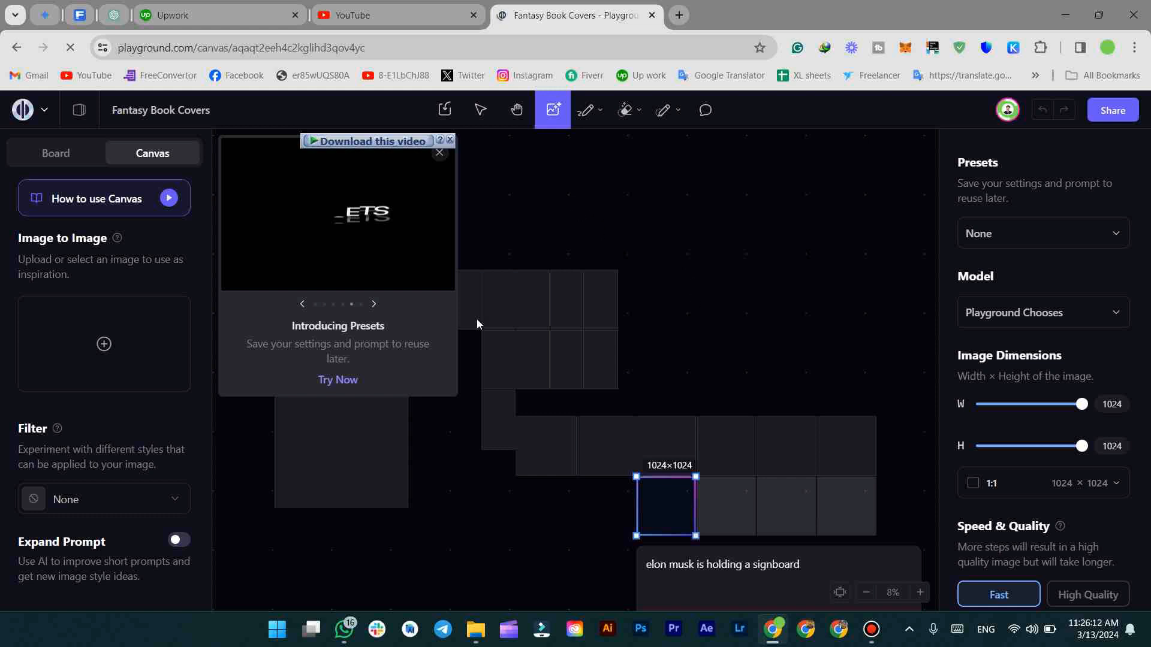
# Delete the leftover empty tiles and dismiss the Introducing Presets card
pyautogui.click(572, 320)
pyautogui.press('Delete')
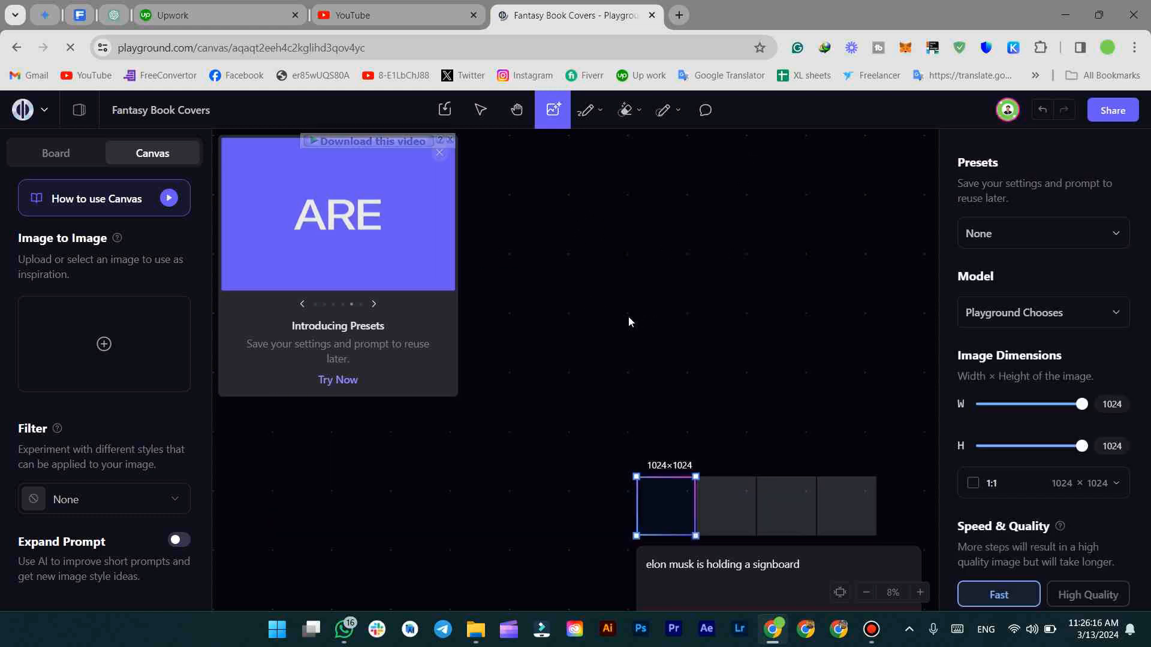
pyautogui.hscroll(3, 656, 323)
pyautogui.click(439, 152)
# Pan the canvas to center the 1024×1024 image frame
pyautogui.scroll(-2, 553, 333)
pyautogui.scroll(-1, 570, 275)
pyautogui.hscroll(1, 570, 275)
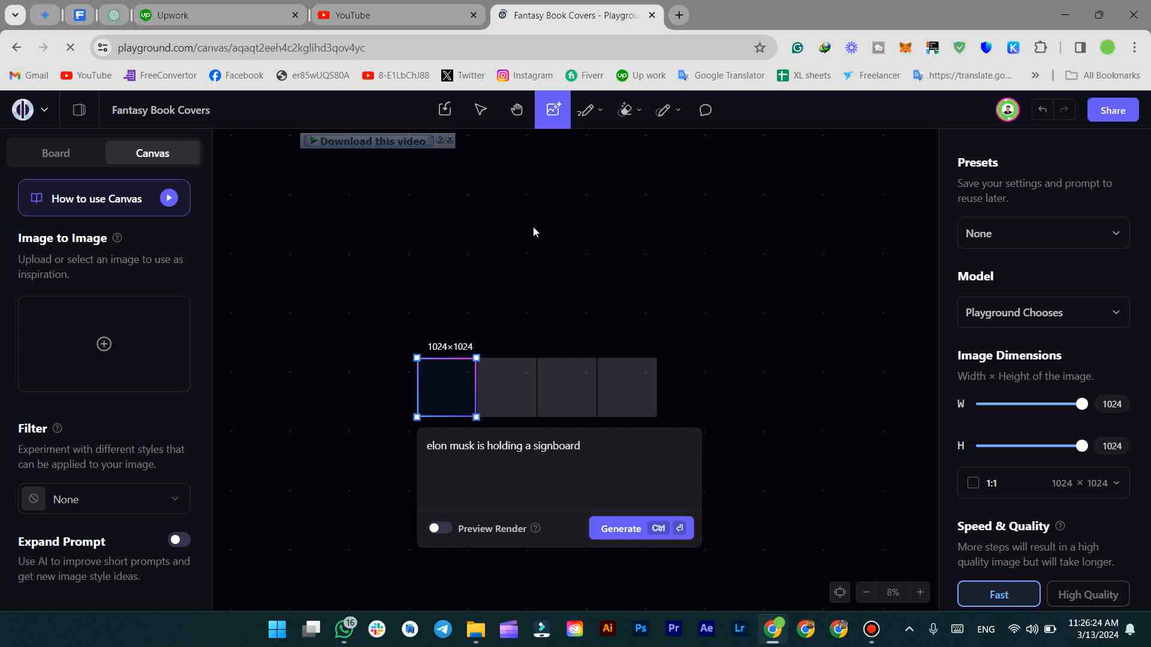
pyautogui.scroll(-2, 393, 170)
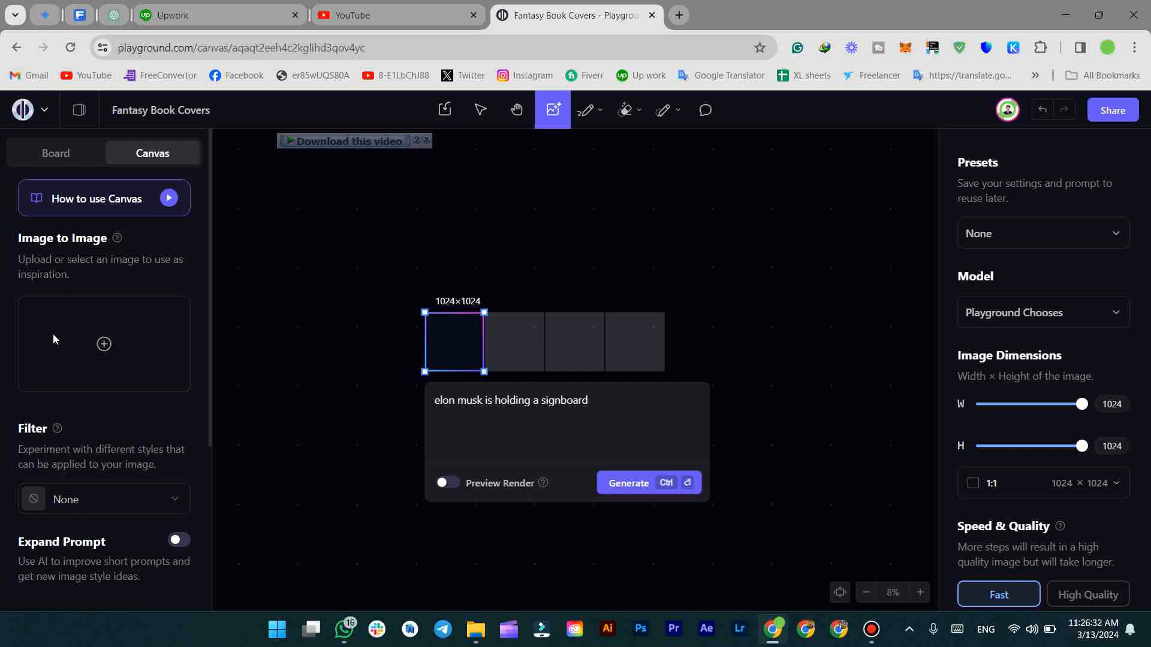
pyautogui.scroll(-3, 71, 398)
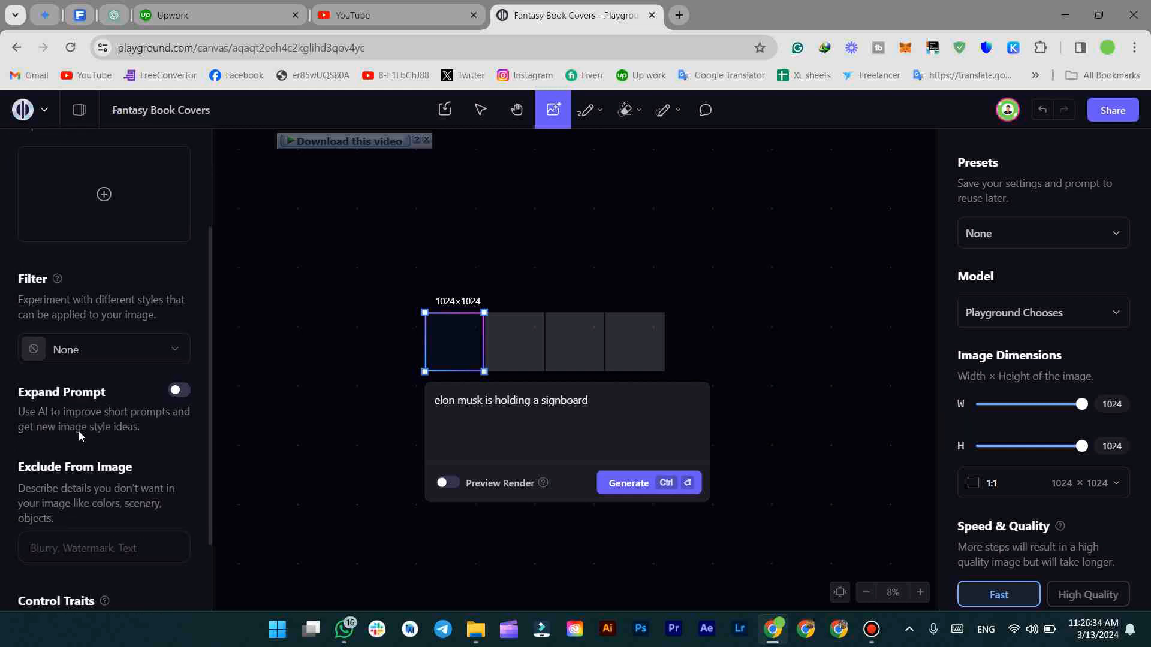
pyautogui.scroll(3, 88, 426)
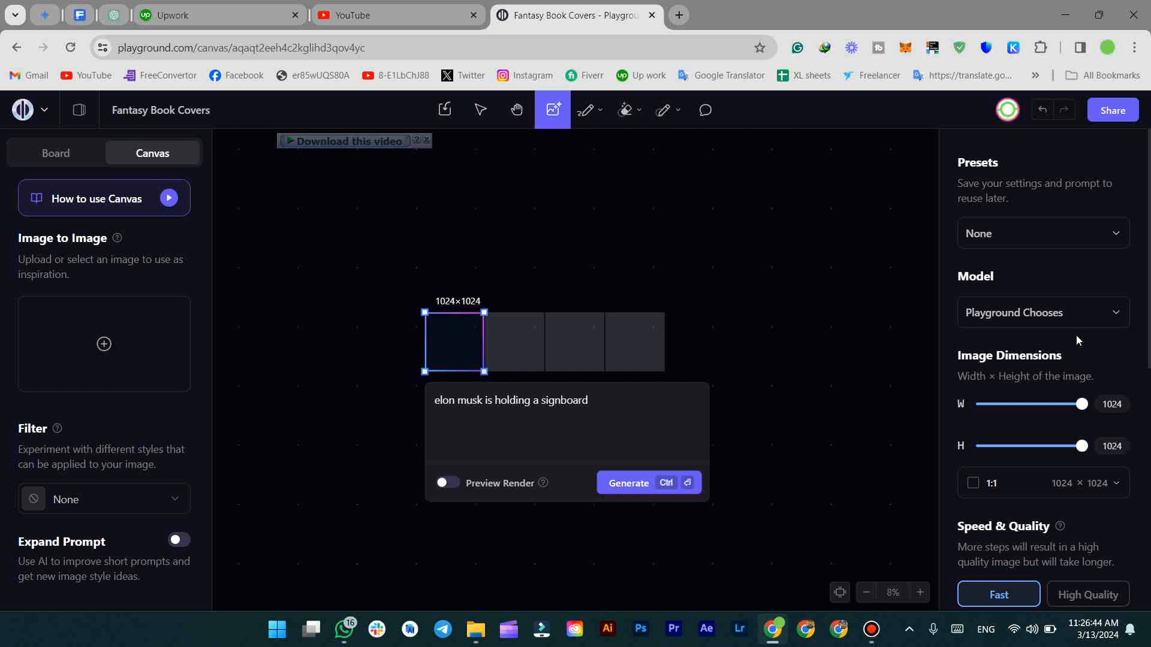
pyautogui.moveTo(489, 259); pyautogui.dragTo(509, 250)
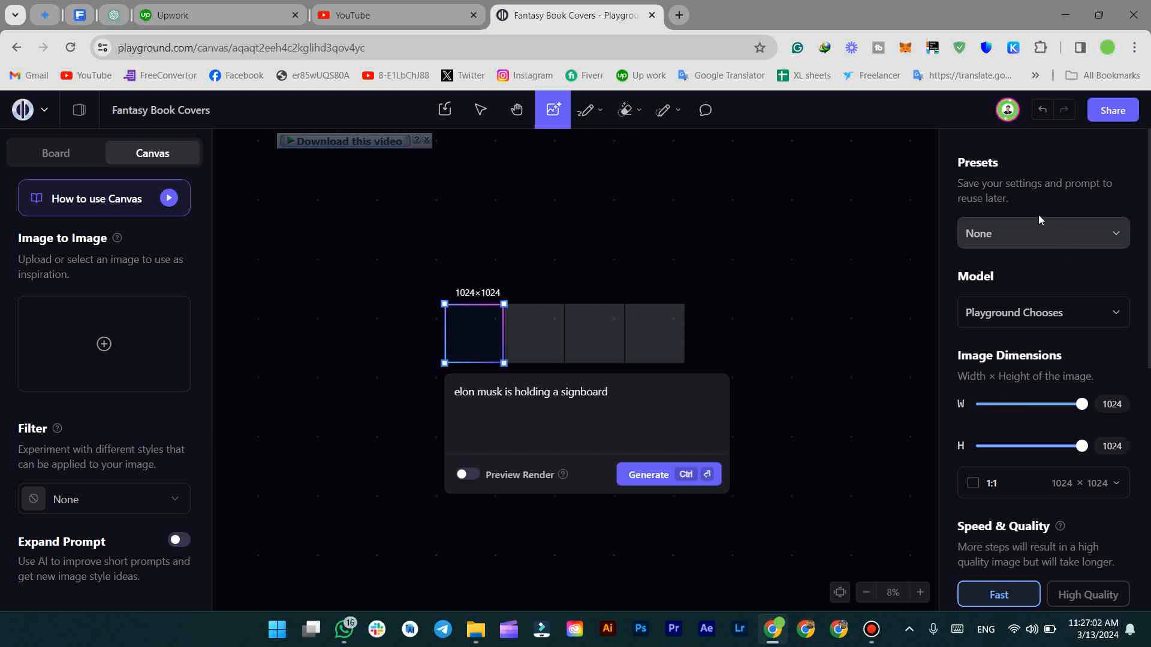
# Apply the Realistic Portraits (SDXL) preset and replace its prompt with 'Fantasy Character with swords in his hands'
pyautogui.click(978, 235)
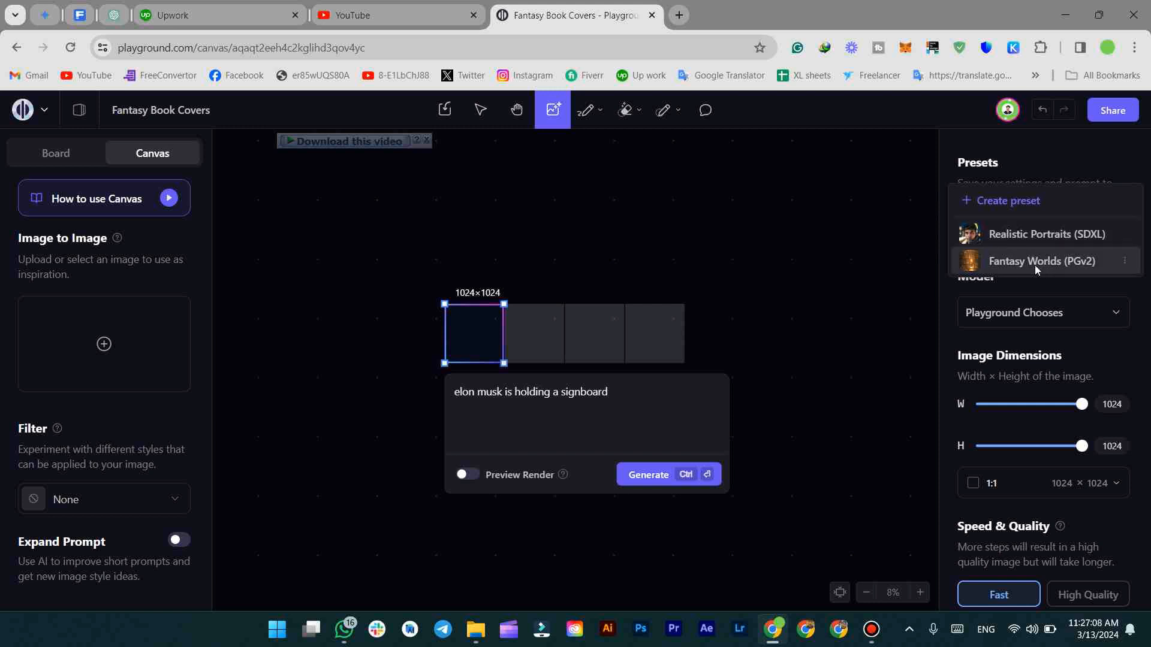
pyautogui.click(1074, 240)
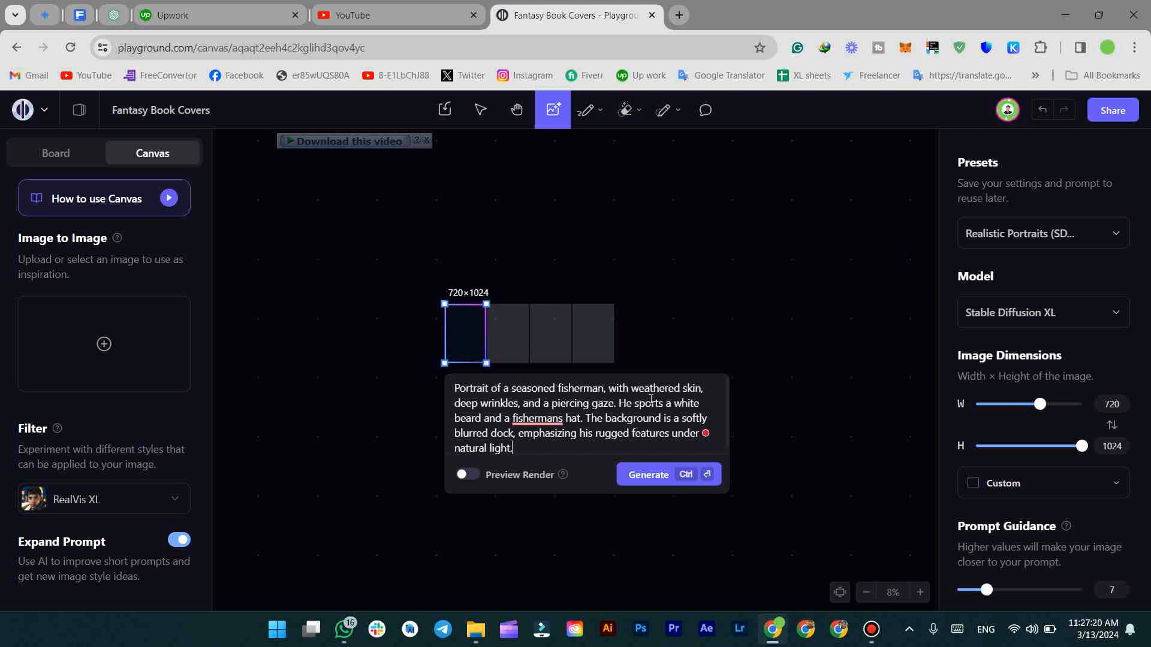
pyautogui.hotkey('ctrl', 'a')
pyautogui.press('BackSpace')
pyautogui.write('D')
pyautogui.press('BackSpace')
pyautogui.write('F')
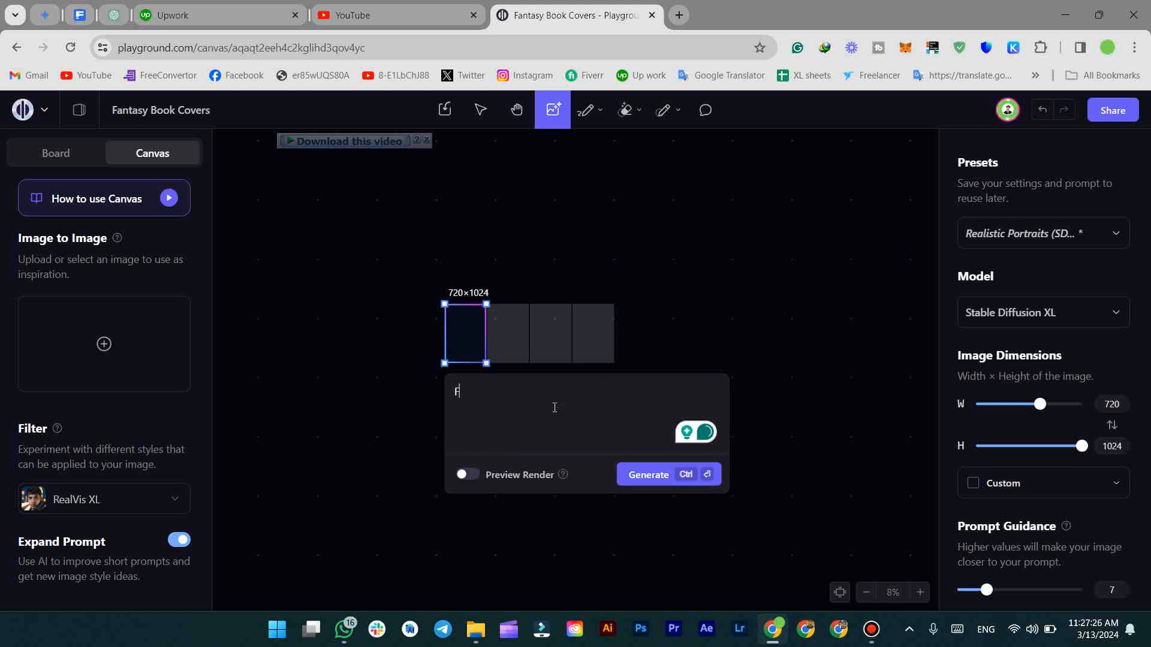
pyautogui.write('antasy Ch')
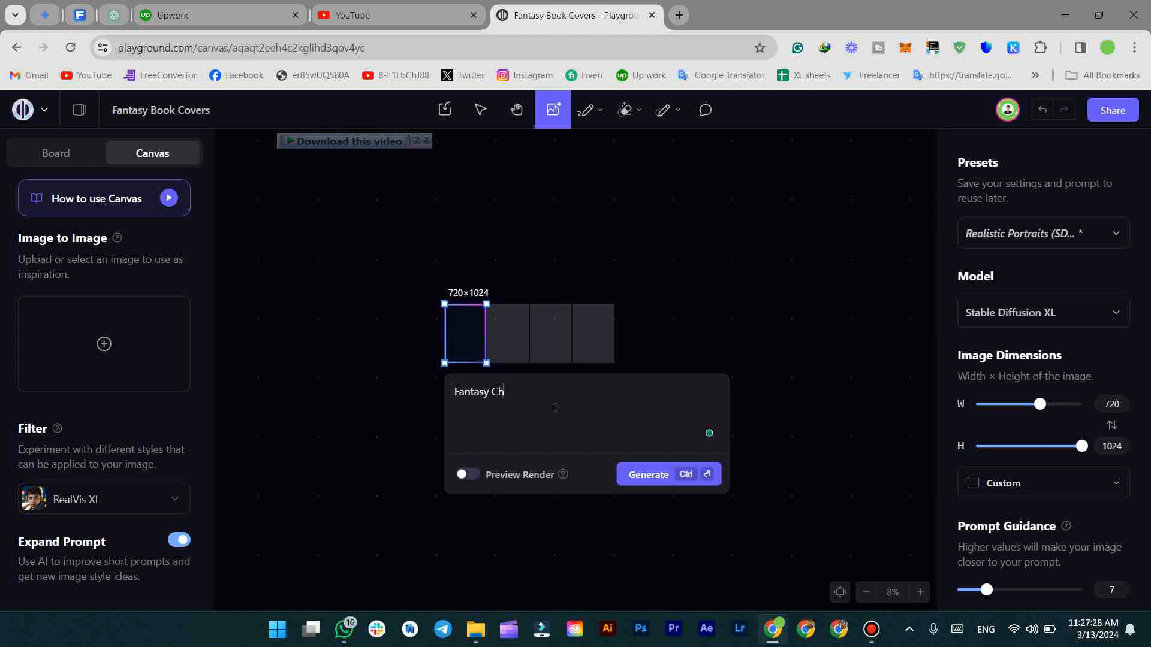
pyautogui.write('aracter with s')
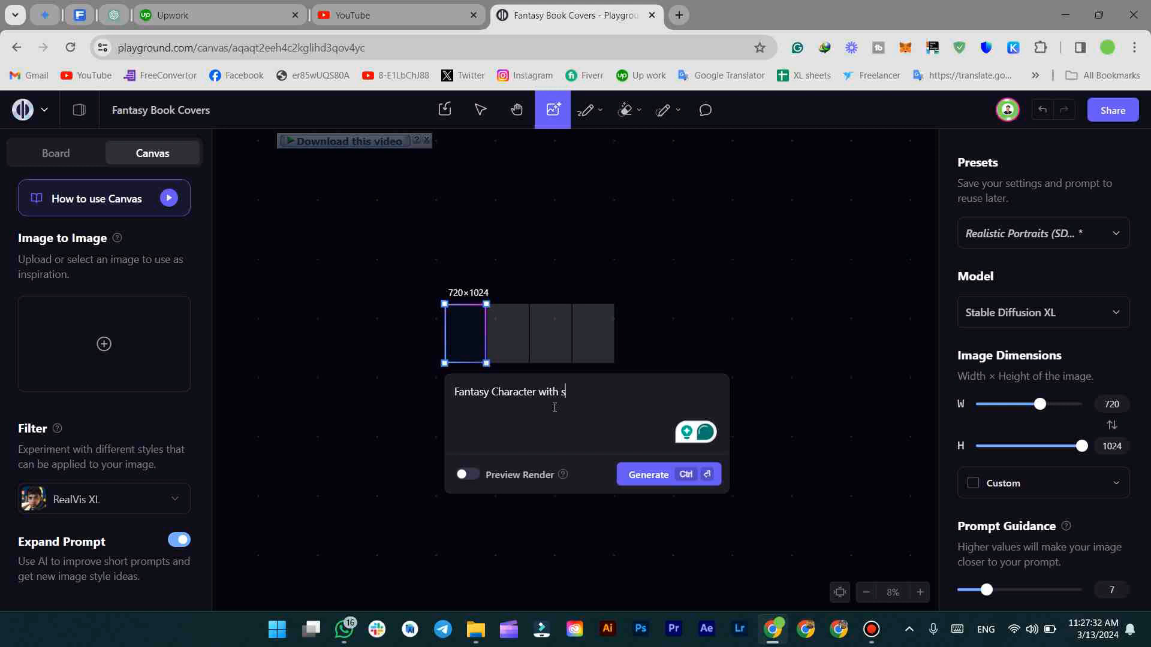
pyautogui.write('words in his hands')
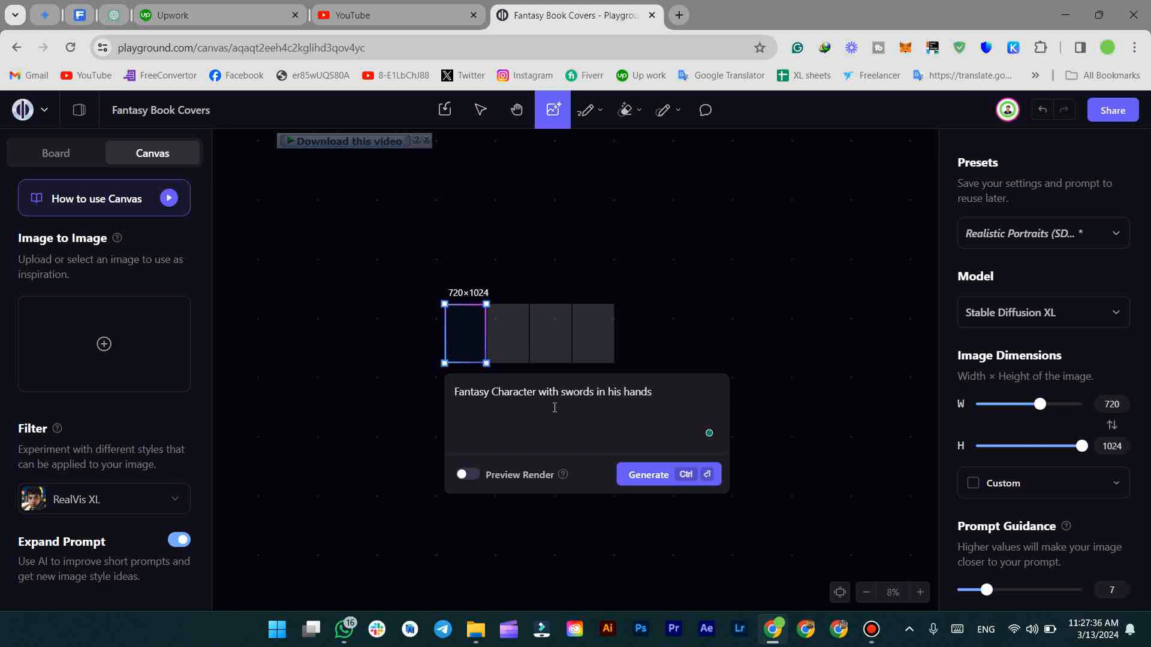
# Switch to the Fantasy Worlds (PGv2) preset and restore the fantasy character prompt
pyautogui.click(1046, 234)
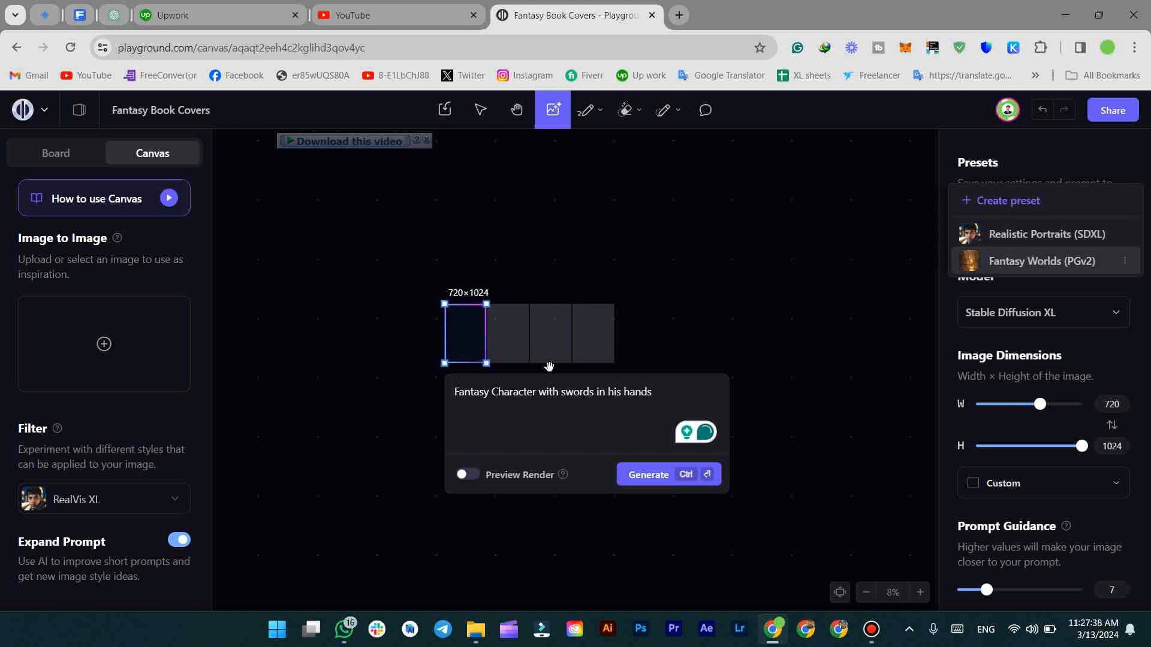
pyautogui.click(636, 351)
pyautogui.click(462, 321)
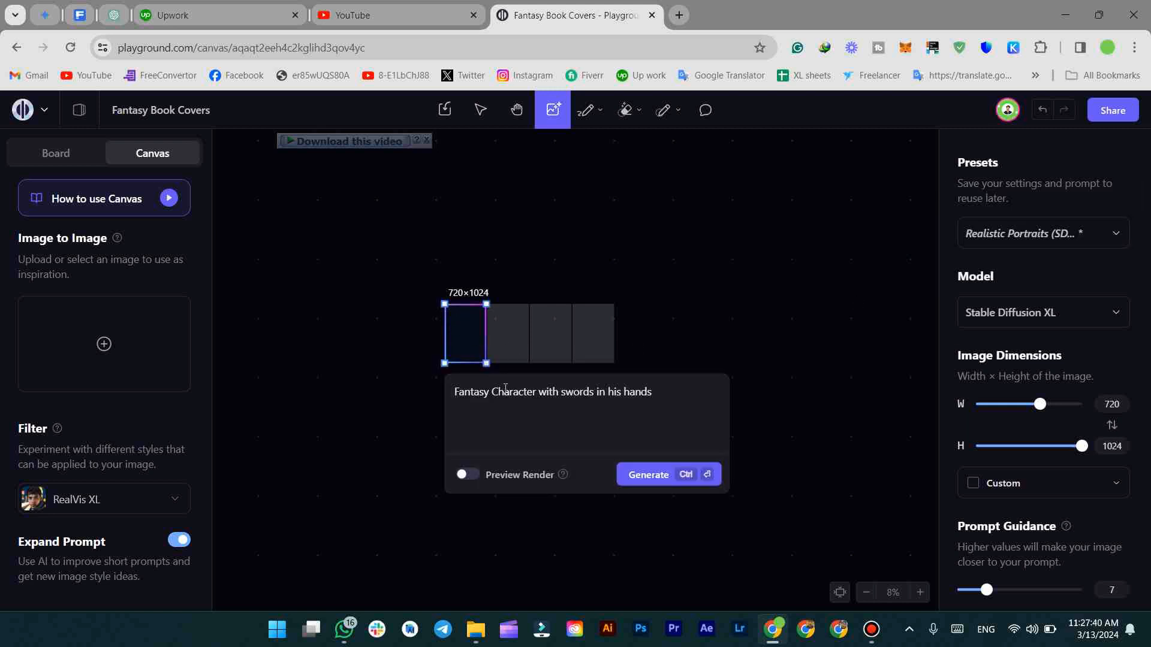
pyautogui.tripleClick(506, 388)
pyautogui.hotkey('ctrl', 'c')
pyautogui.click(1046, 234)
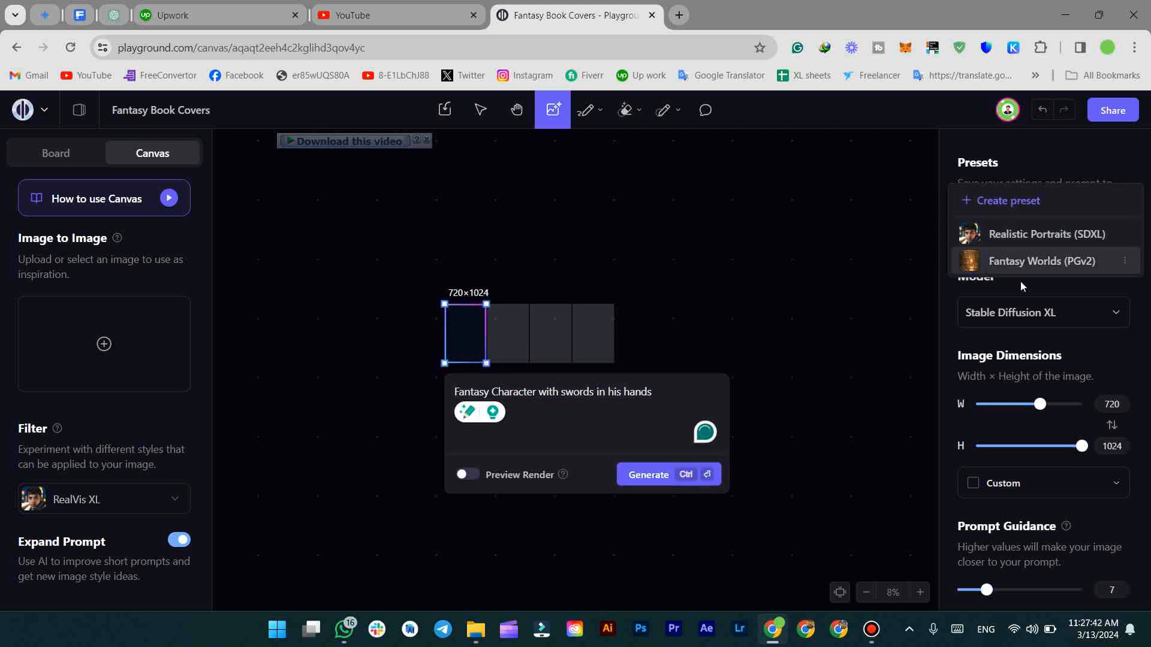
pyautogui.click(1019, 261)
pyautogui.hotkey('ctrl', 'a')
pyautogui.hotkey('ctrl', 'v')
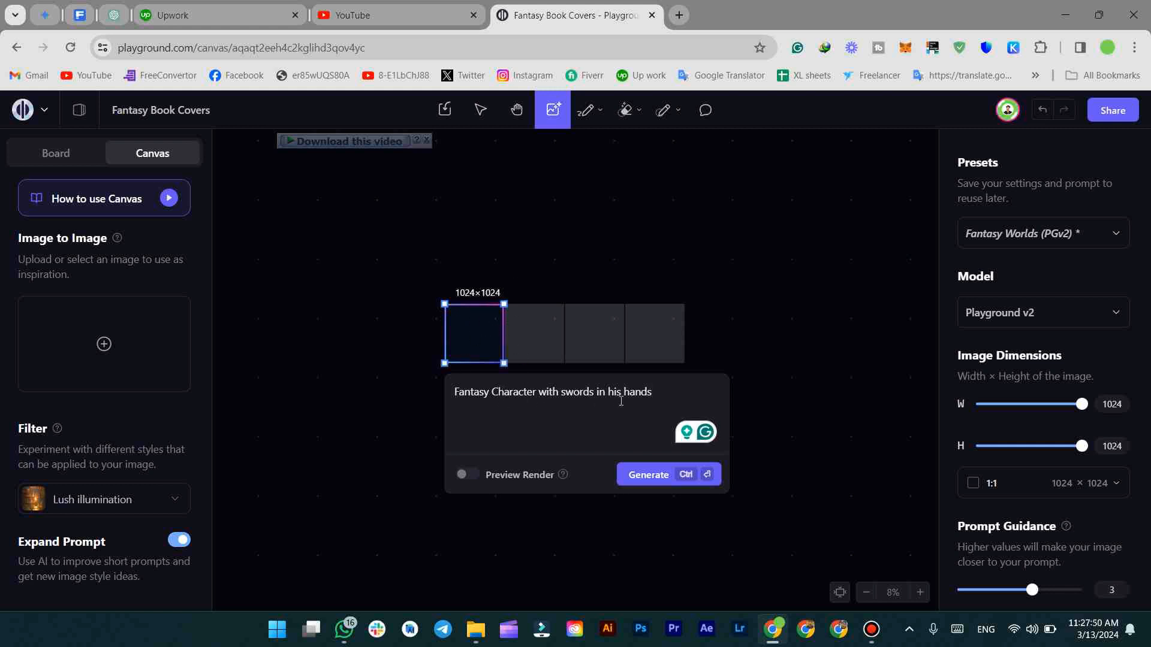
# Switch the model to Playground v2.5, set Number of Images to 2, and generate
pyautogui.click(996, 314)
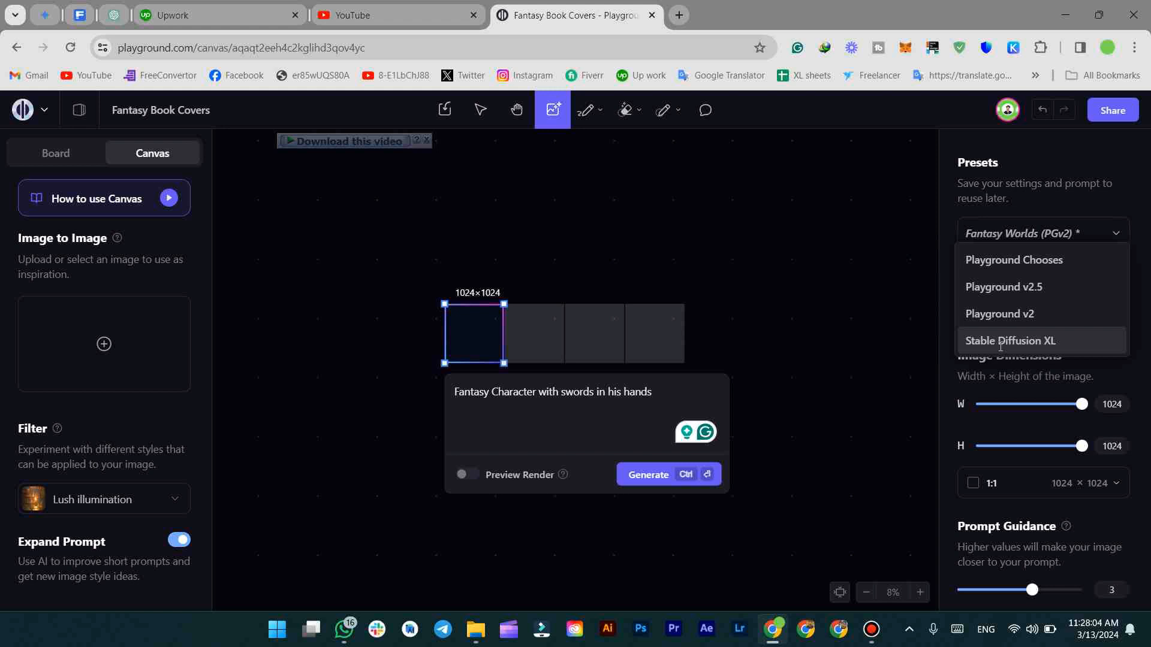
pyautogui.click(1019, 294)
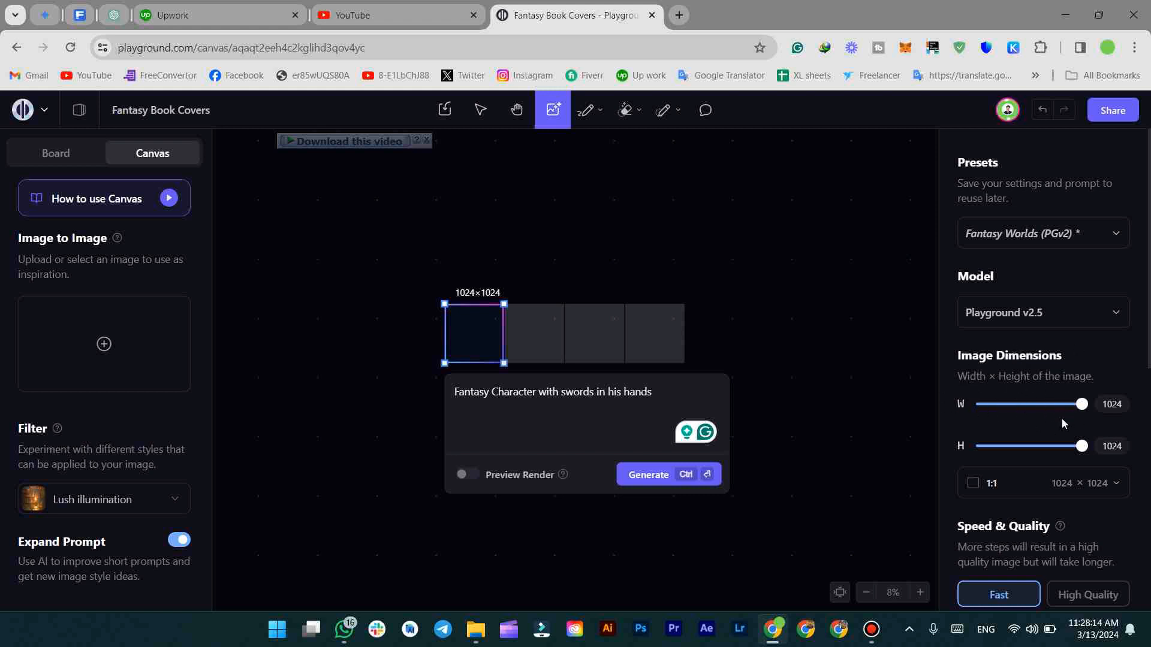
pyautogui.scroll(-4, 1079, 501)
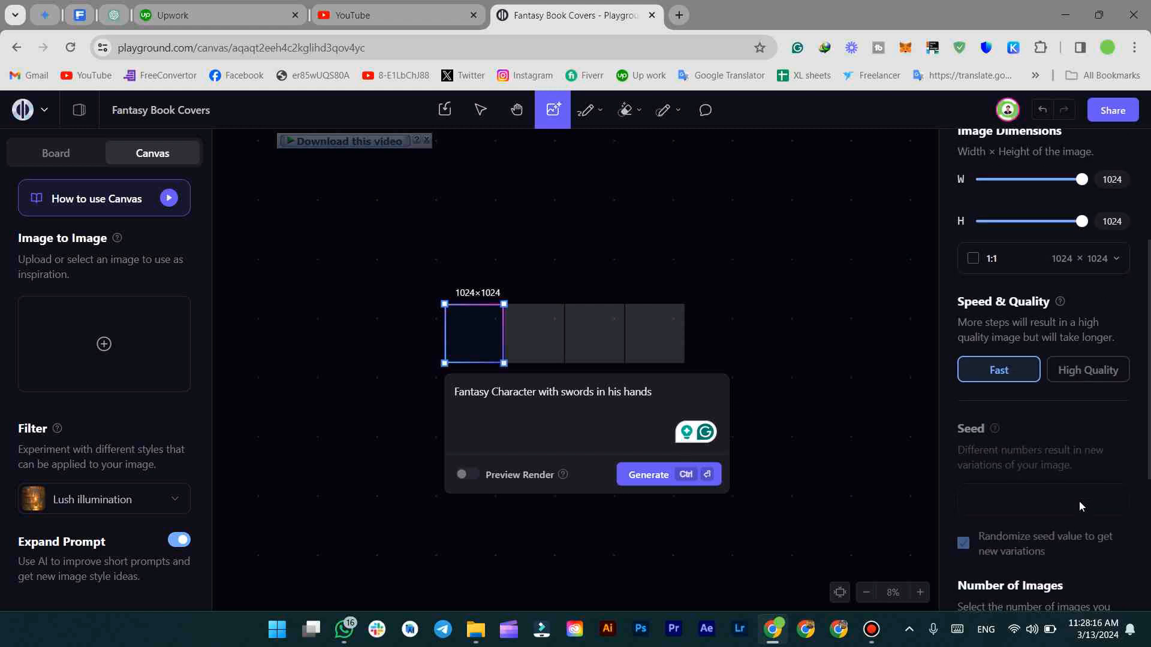
pyautogui.scroll(-3, 1077, 472)
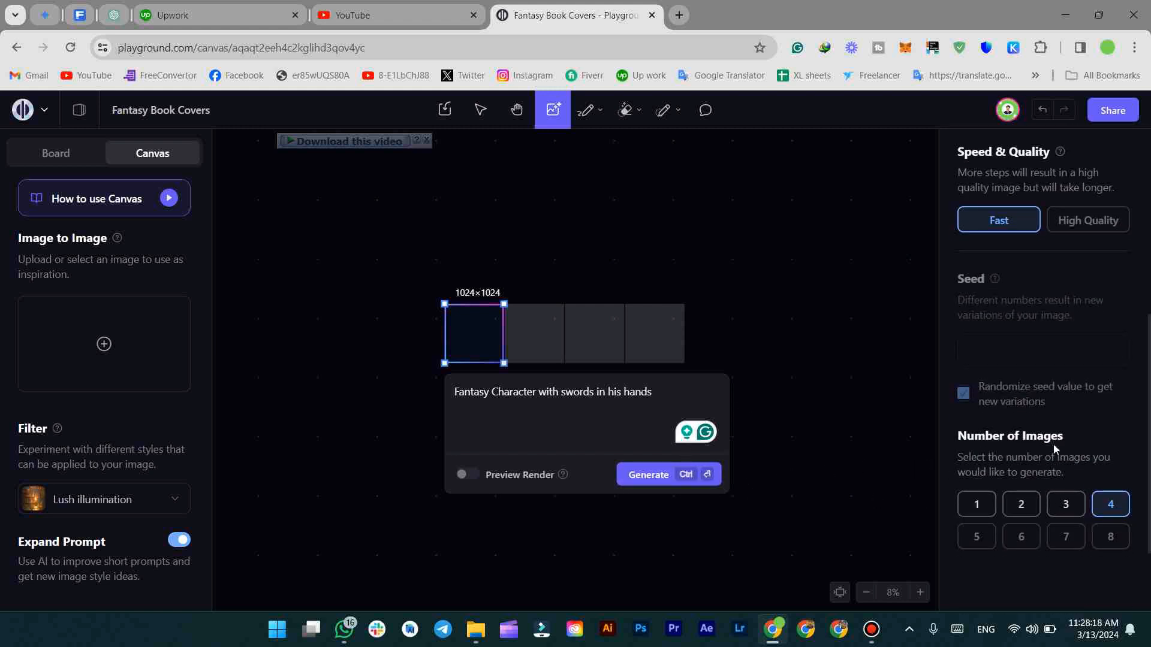
pyautogui.click(983, 508)
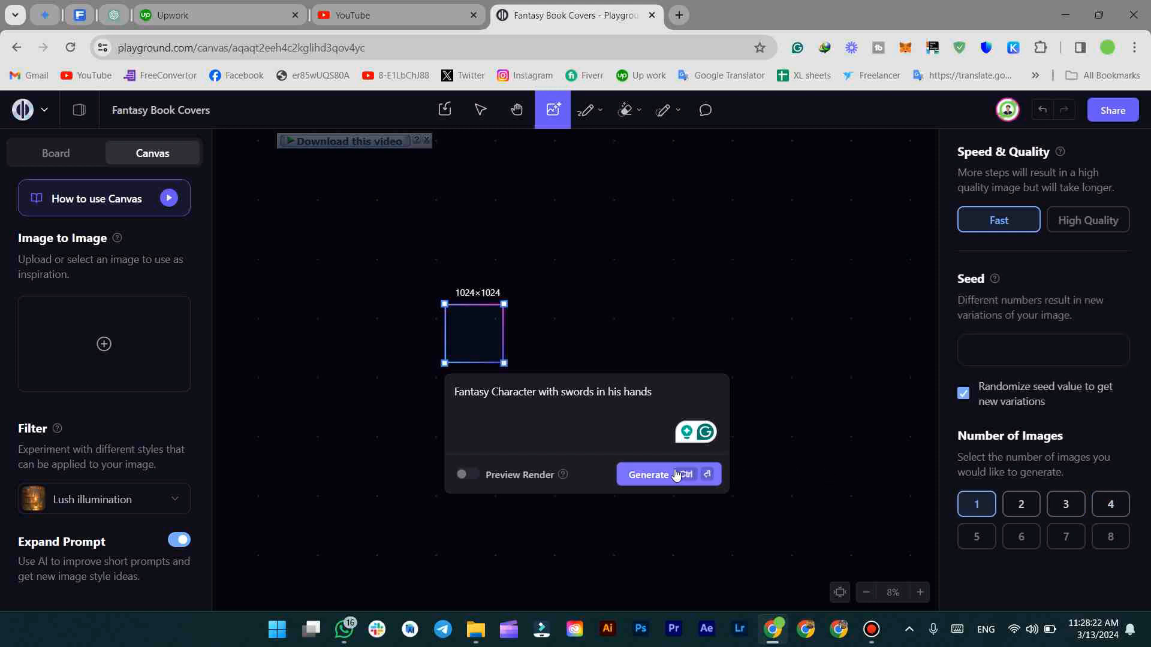
pyautogui.click(1009, 503)
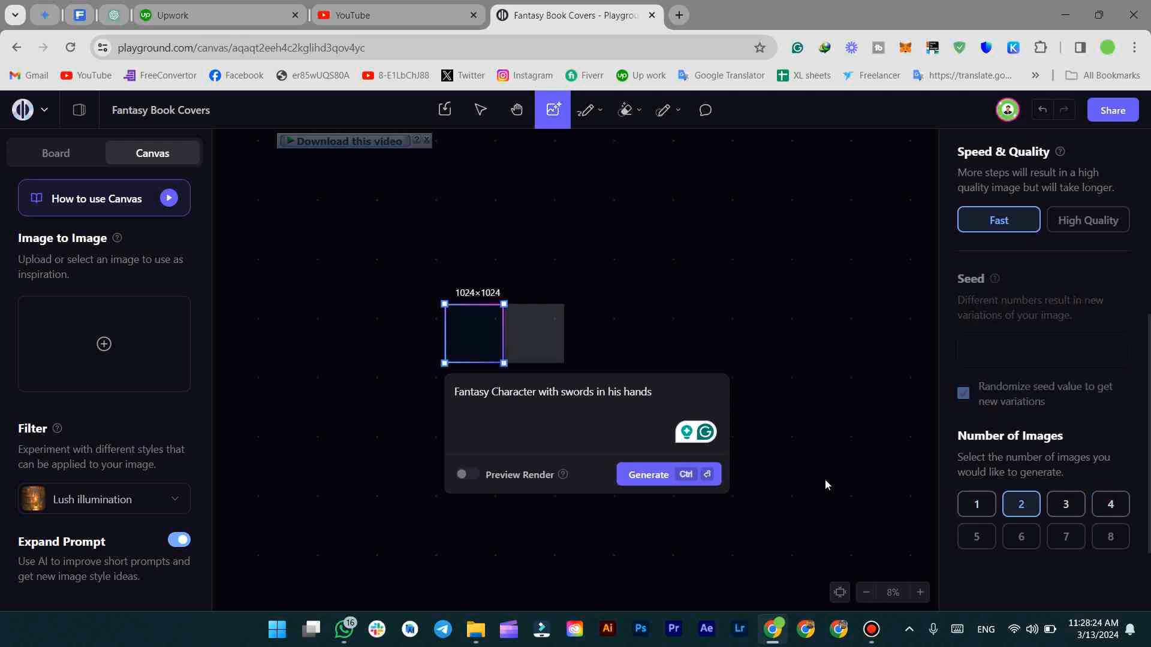
pyautogui.click(661, 475)
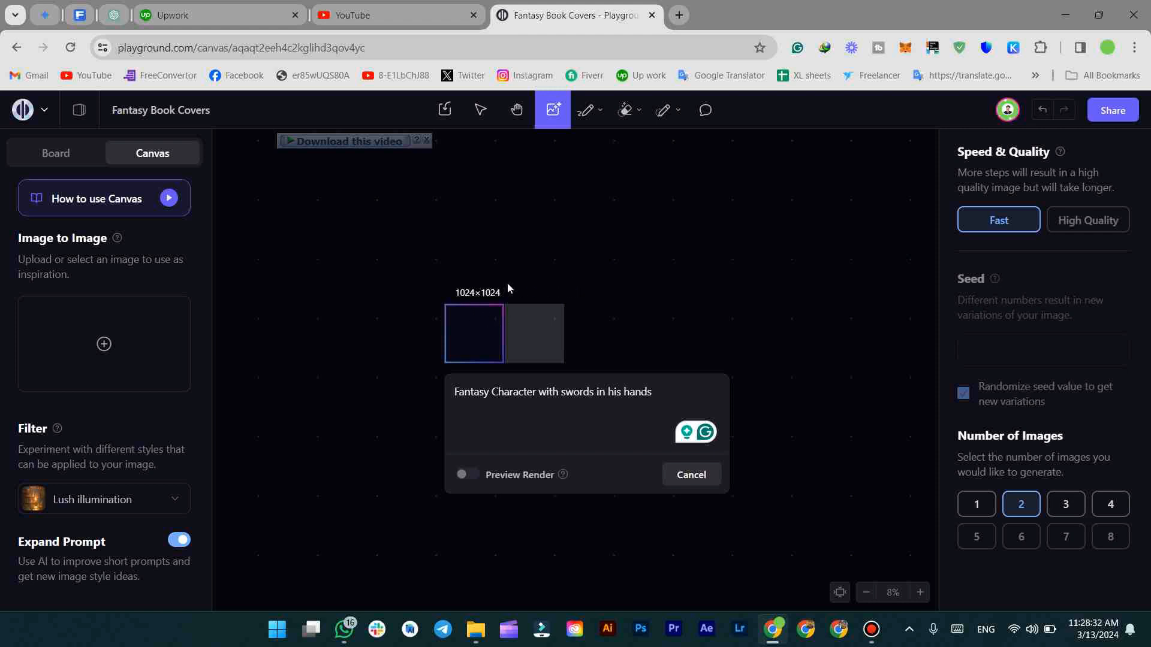
# Select the sunset warrior image to view its details
pyautogui.scroll(1, 449, 315)
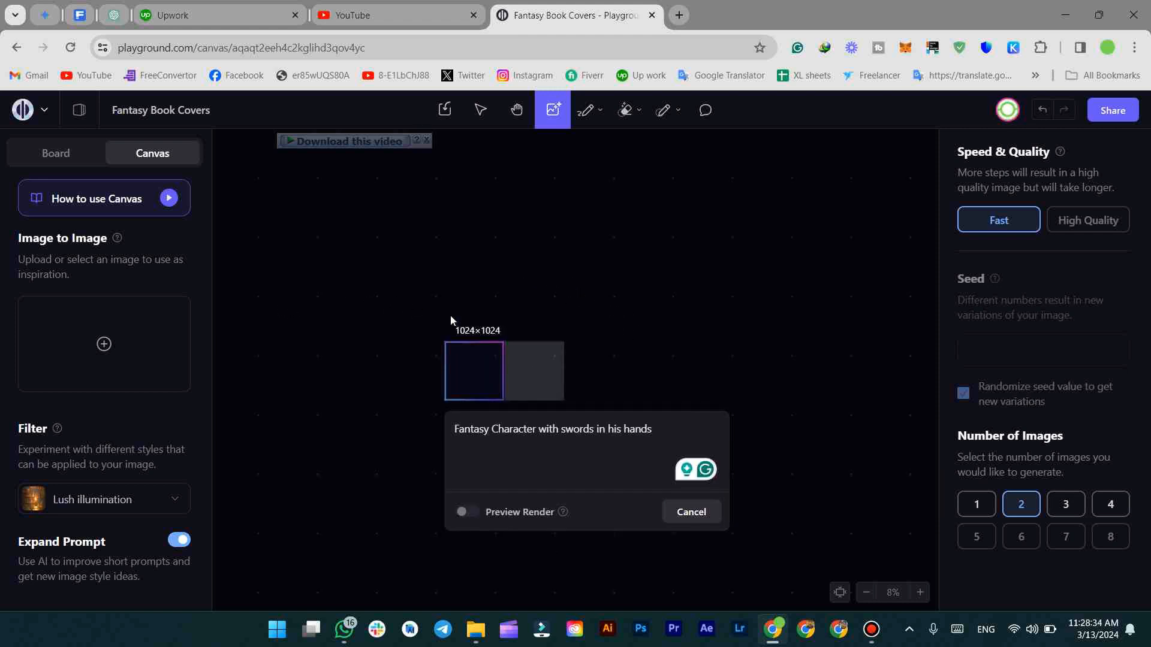
pyautogui.scroll(-2, 451, 315)
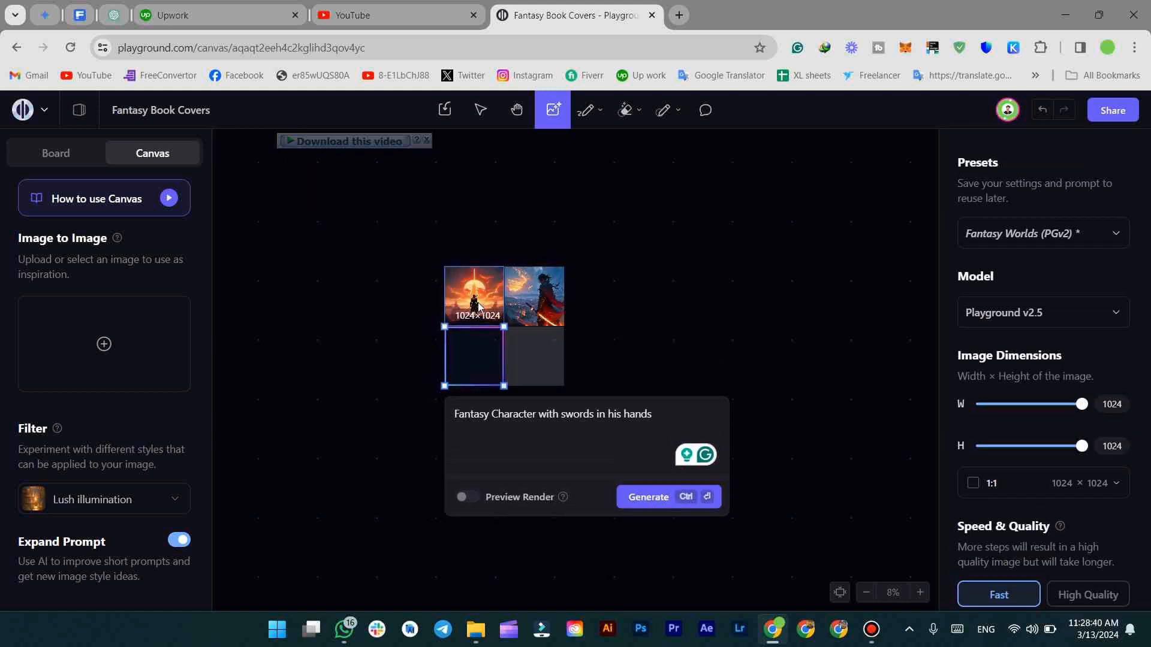
pyautogui.scroll(-1, 479, 302)
pyautogui.scroll(2, 476, 292)
pyautogui.scroll(5, 476, 292)
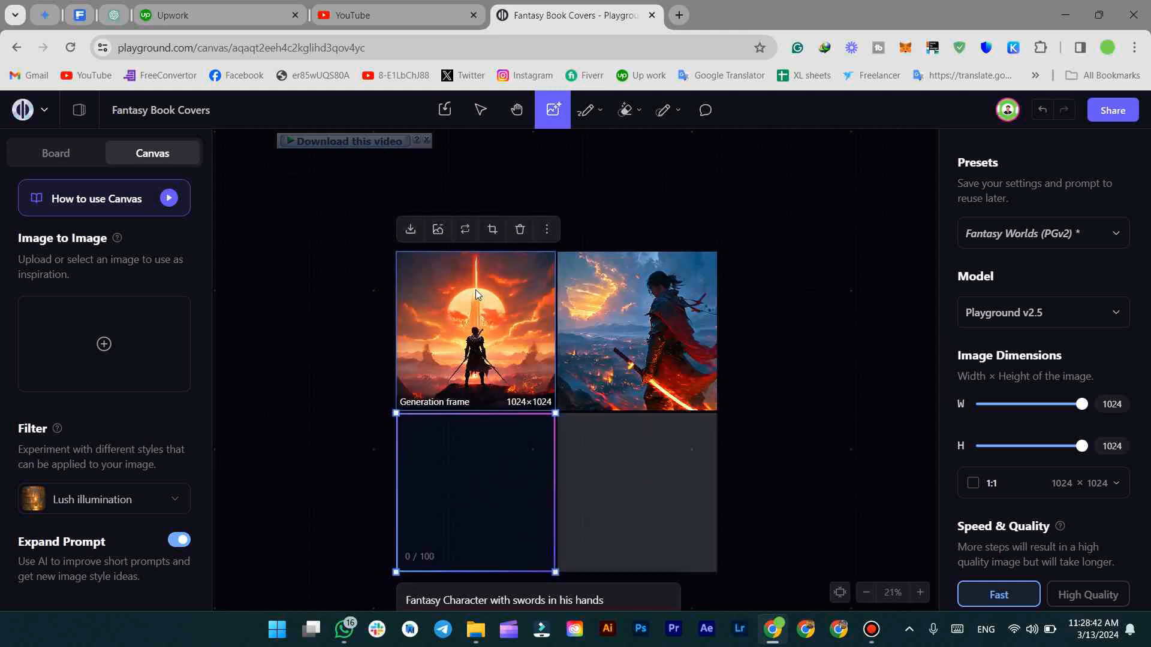
pyautogui.scroll(3, 478, 294)
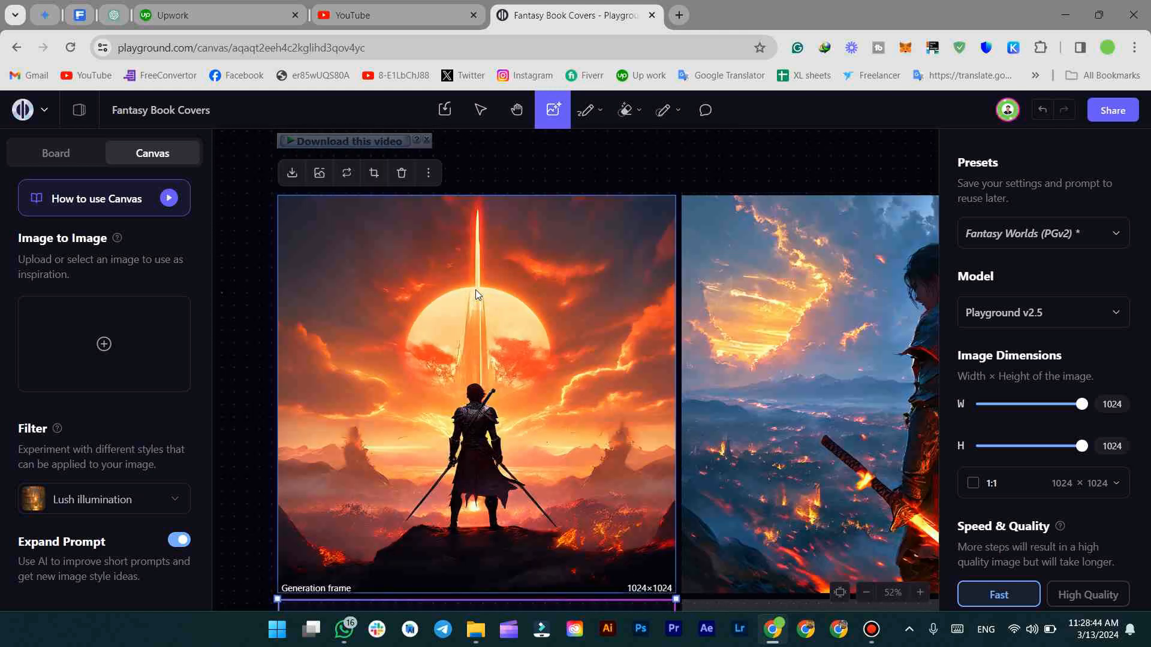
pyautogui.click(484, 347)
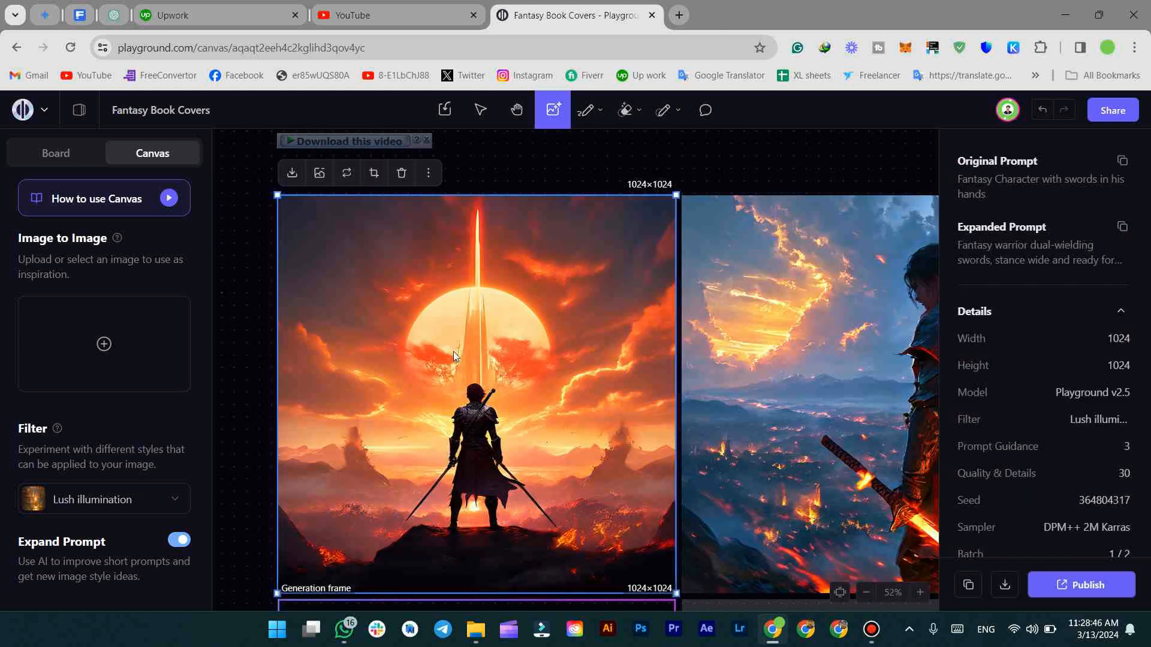
# Bring the glowing-sword warrior into view and select it, leaving crop mode unchanged
pyautogui.scroll(-3, 459, 372)
pyautogui.scroll(2, 448, 365)
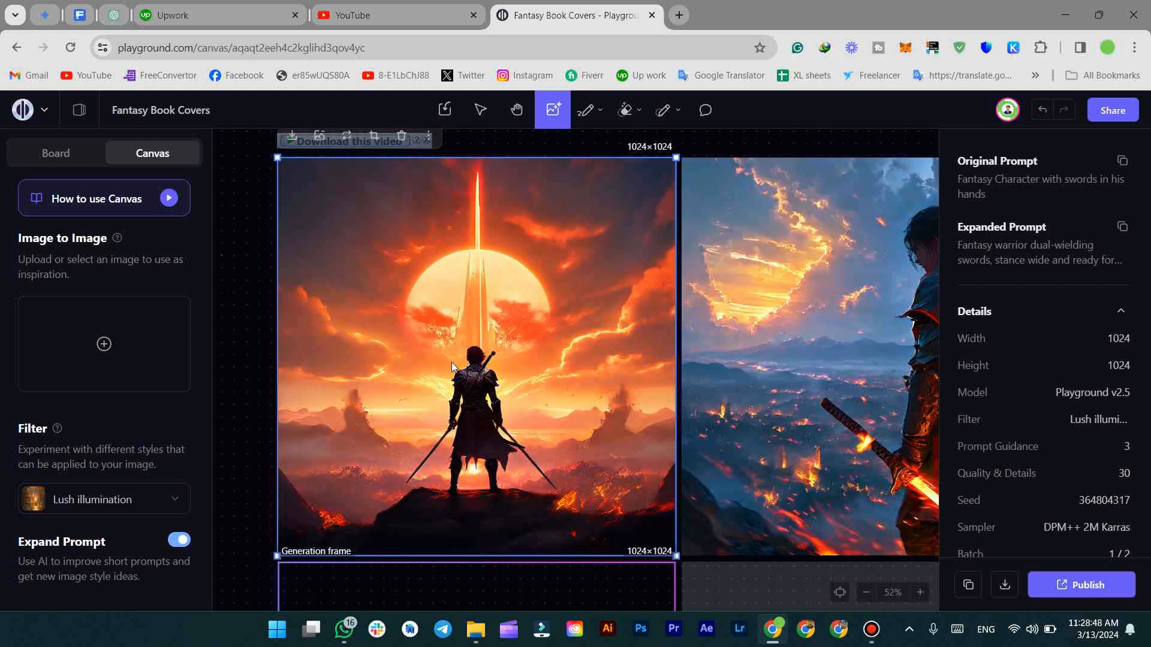
pyautogui.scroll(1, 455, 362)
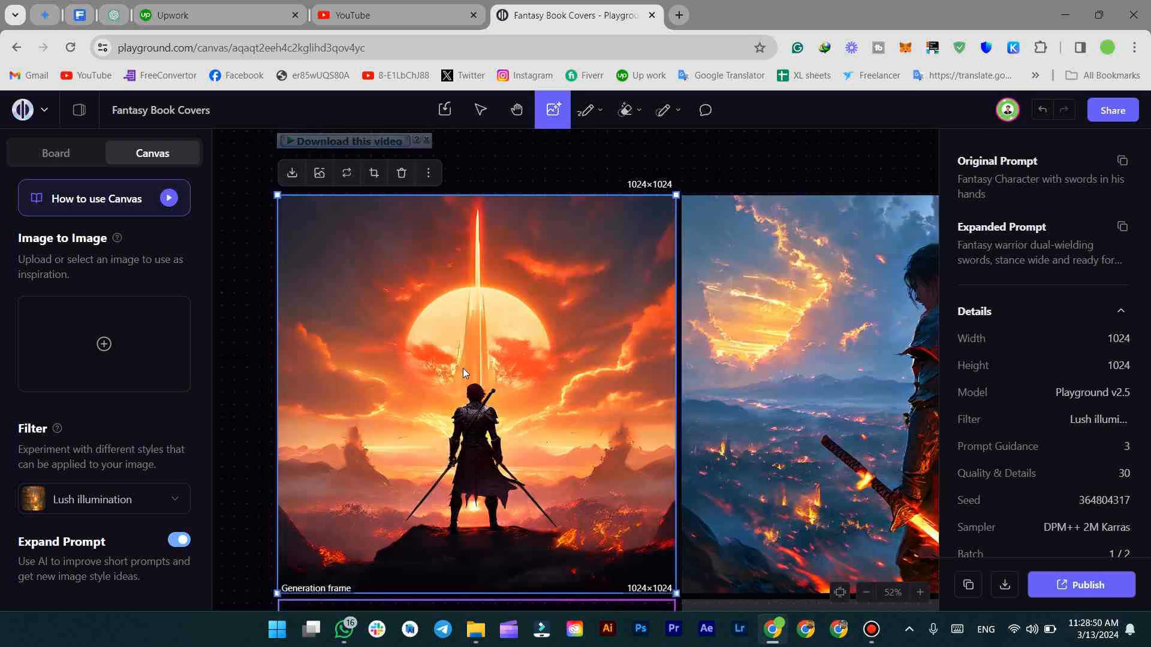
pyautogui.scroll(-1, 478, 400)
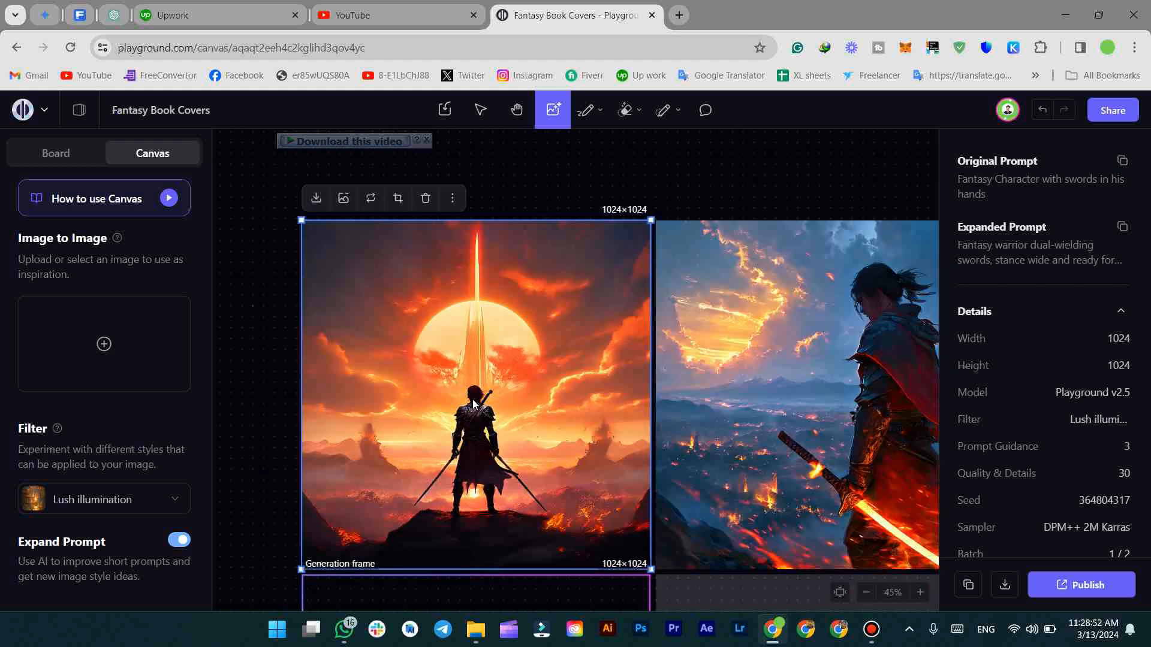
pyautogui.moveTo(677, 398); pyautogui.dragTo(416, 400)
pyautogui.click(545, 415)
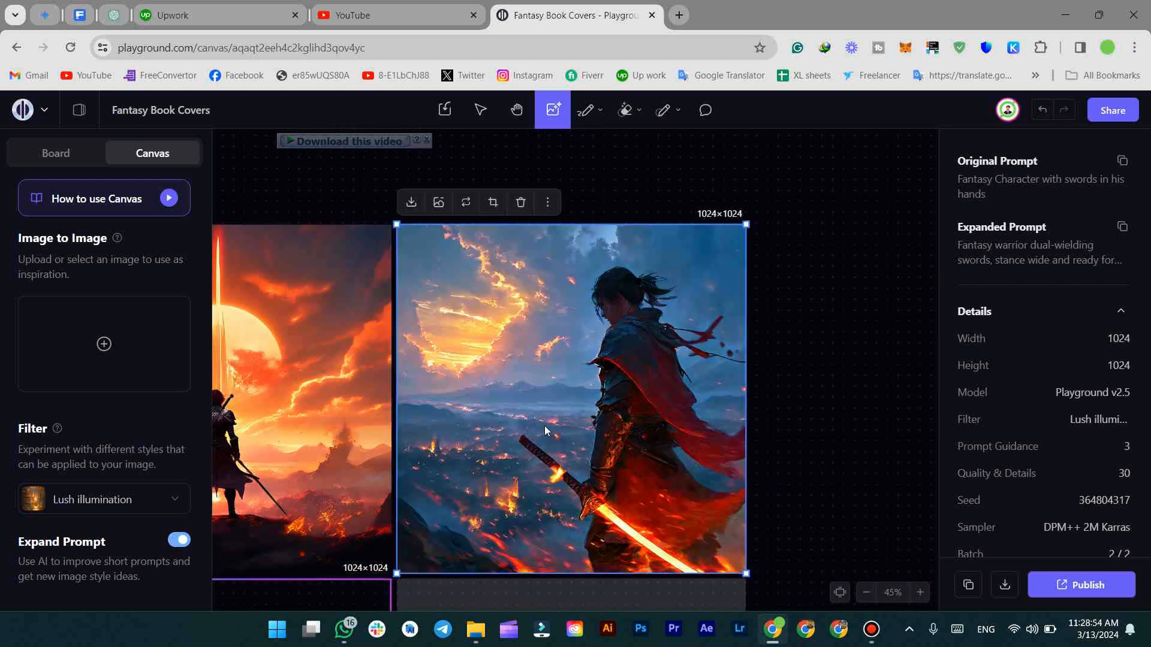
pyautogui.doubleClick(544, 414)
pyautogui.click(752, 326)
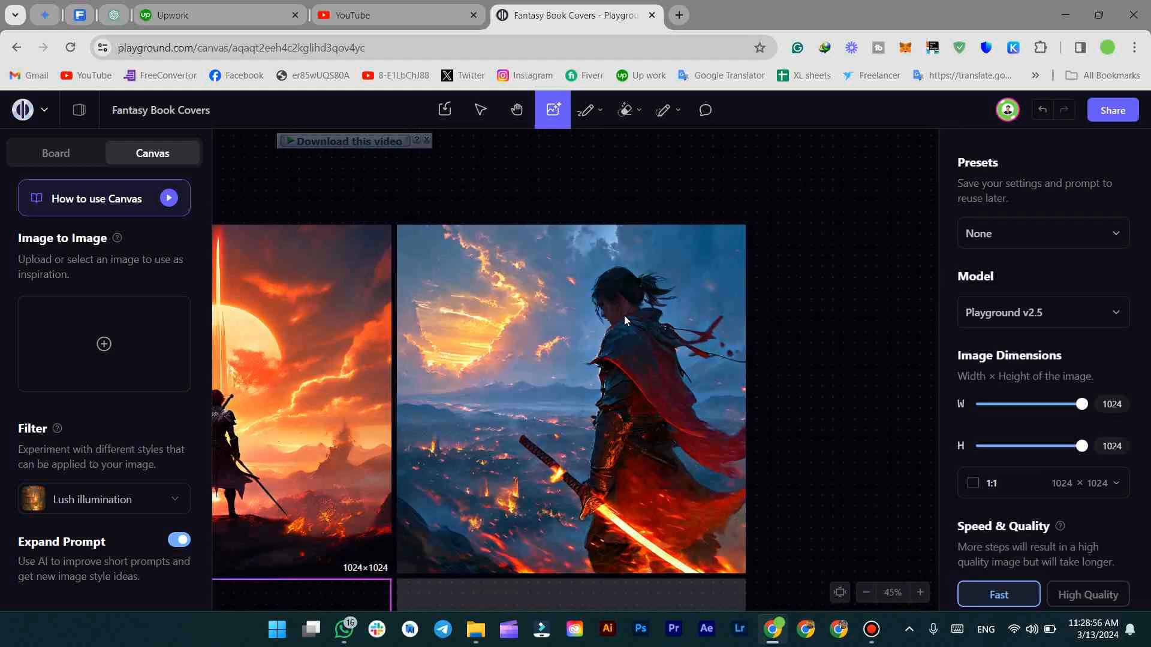
pyautogui.click(658, 314)
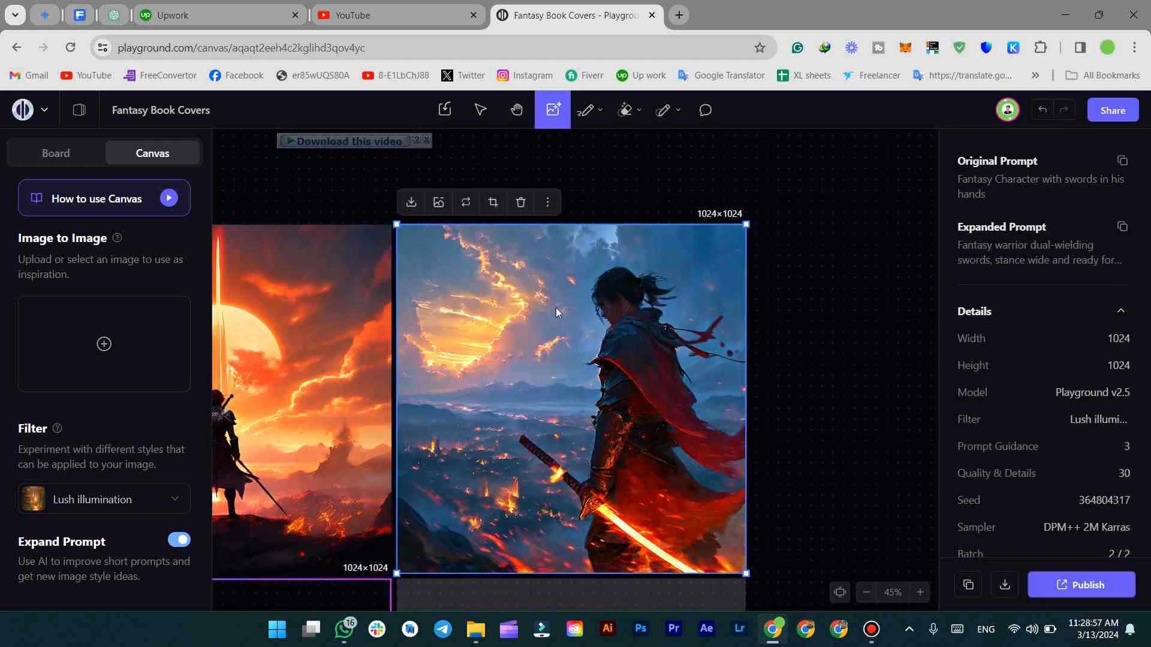
# Download the glowing-sword warrior as a PNG to the Desktop and open it
pyautogui.click(412, 202)
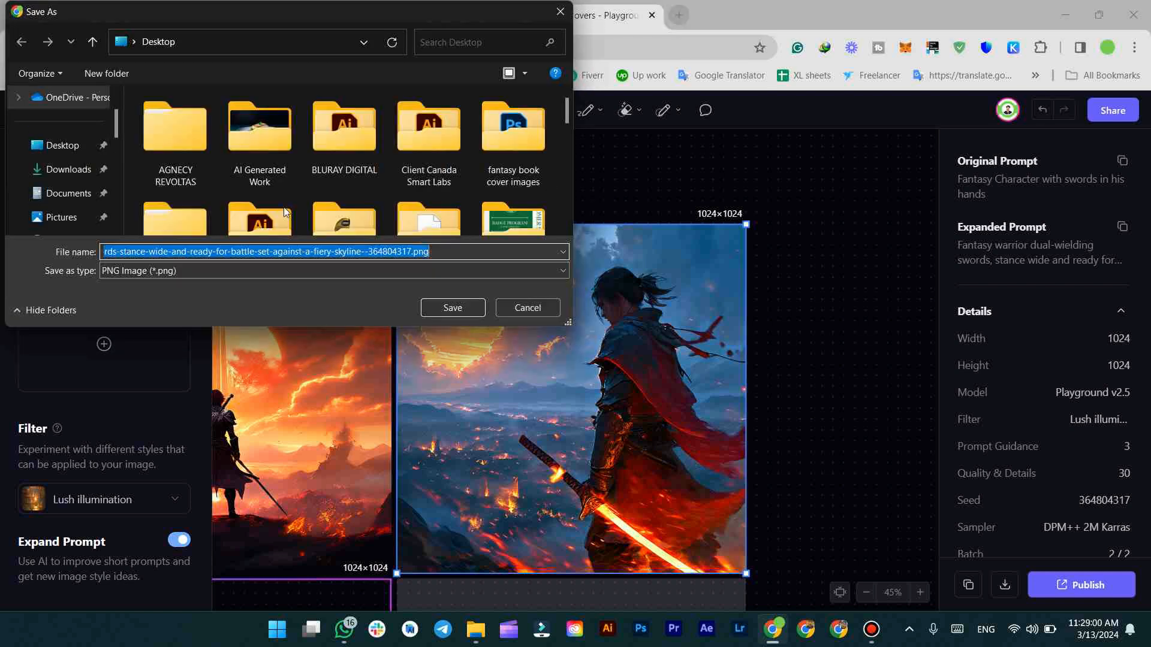
pyautogui.click(90, 151)
pyautogui.click(453, 307)
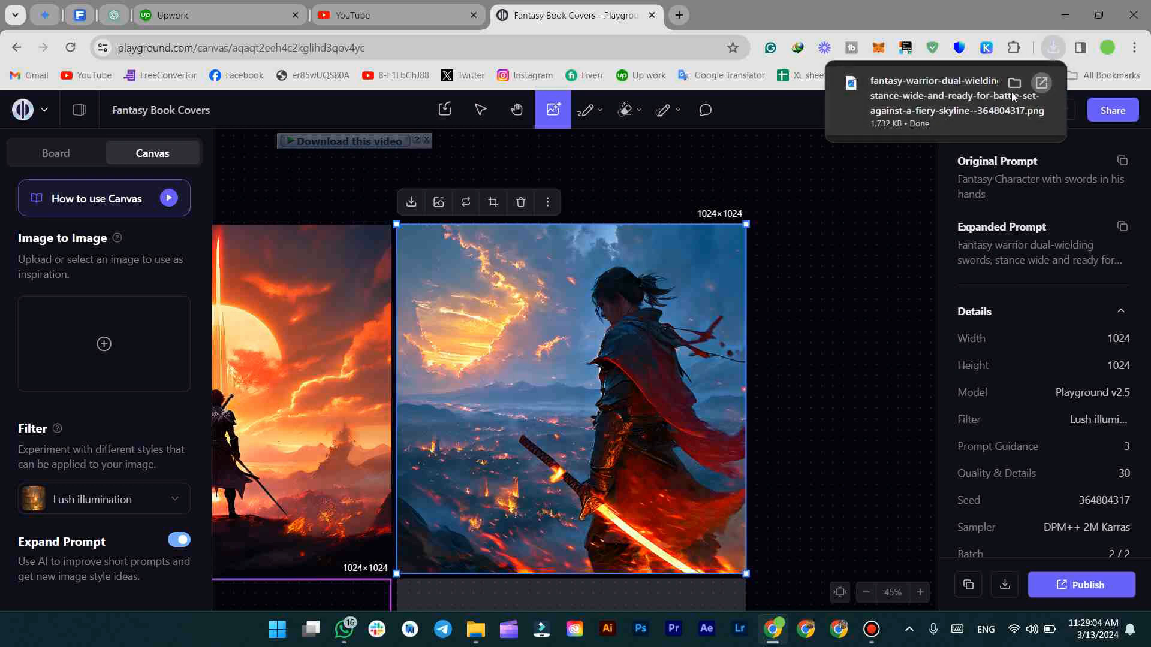
pyautogui.click(1038, 78)
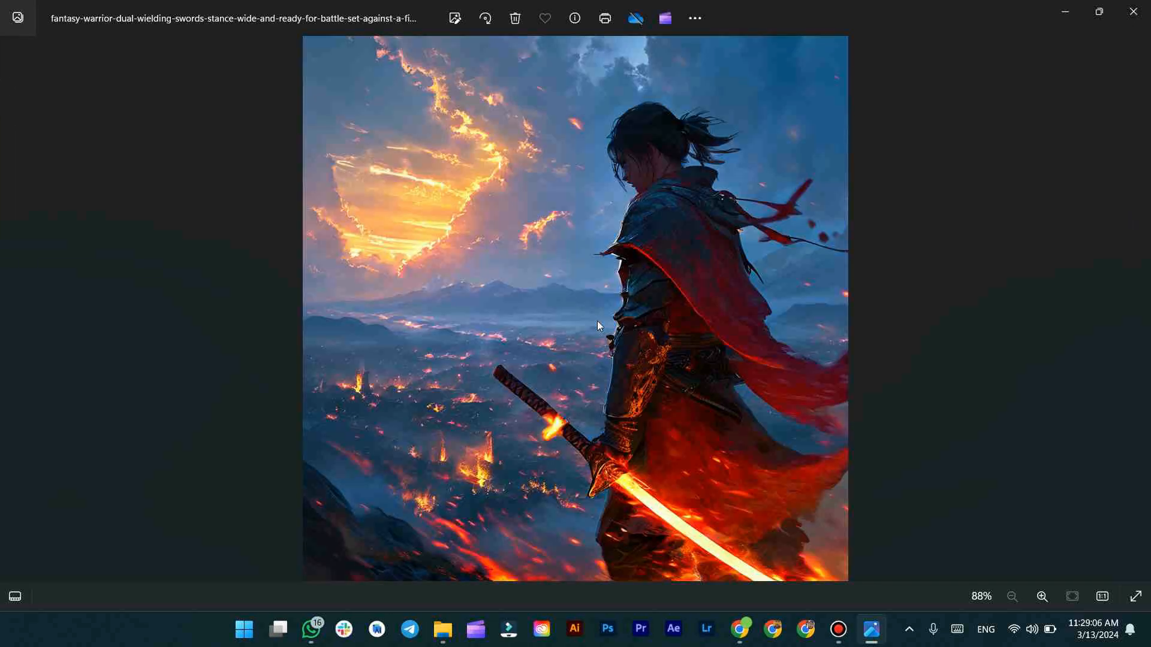
# Zoom and pan around the downloaded warrior PNG in Photos, then close the viewer
pyautogui.scroll(2, 616, 325)
pyautogui.scroll(2, 619, 326)
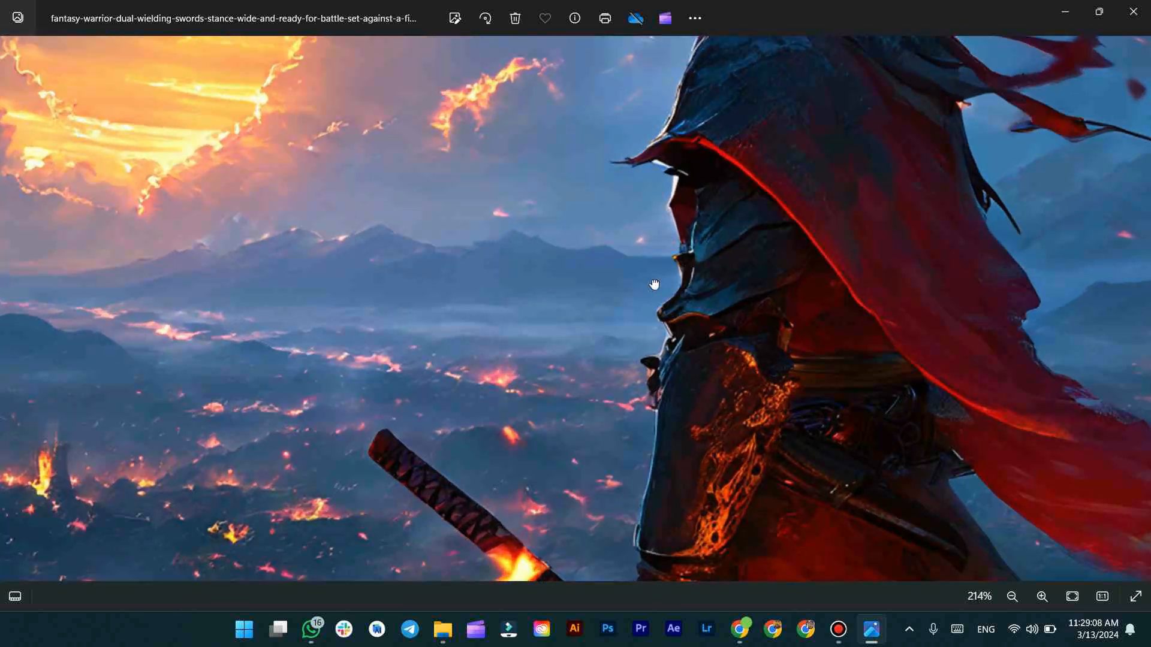
pyautogui.moveTo(663, 250); pyautogui.dragTo(617, 471)
pyautogui.scroll(-4, 615, 411)
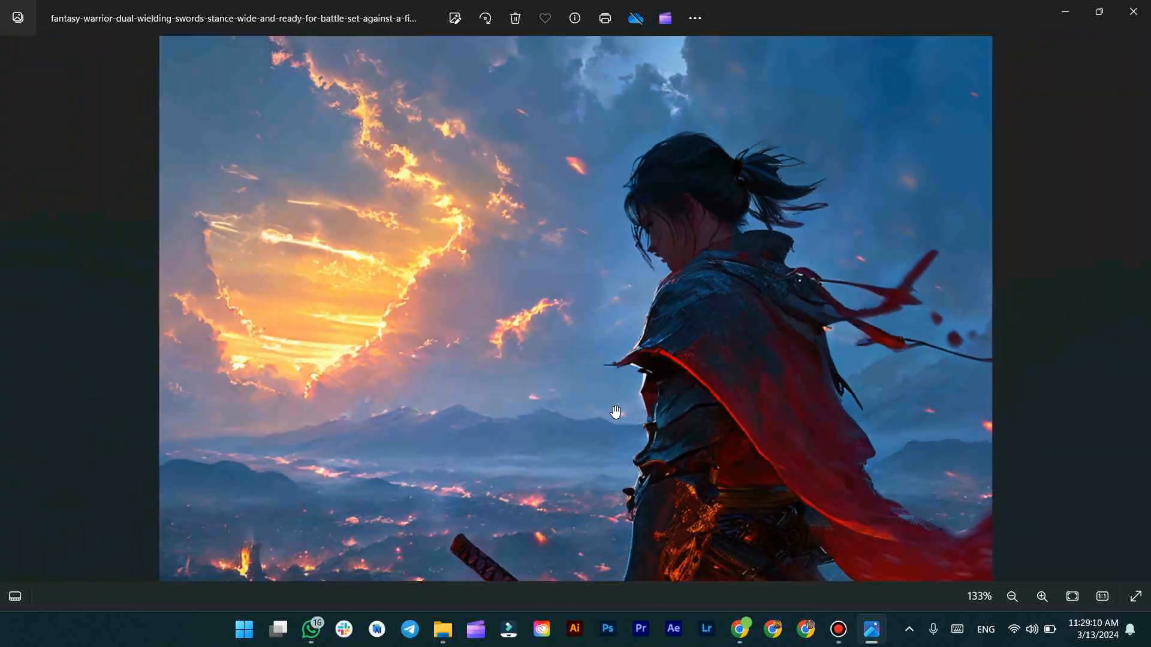
pyautogui.scroll(-1, 616, 412)
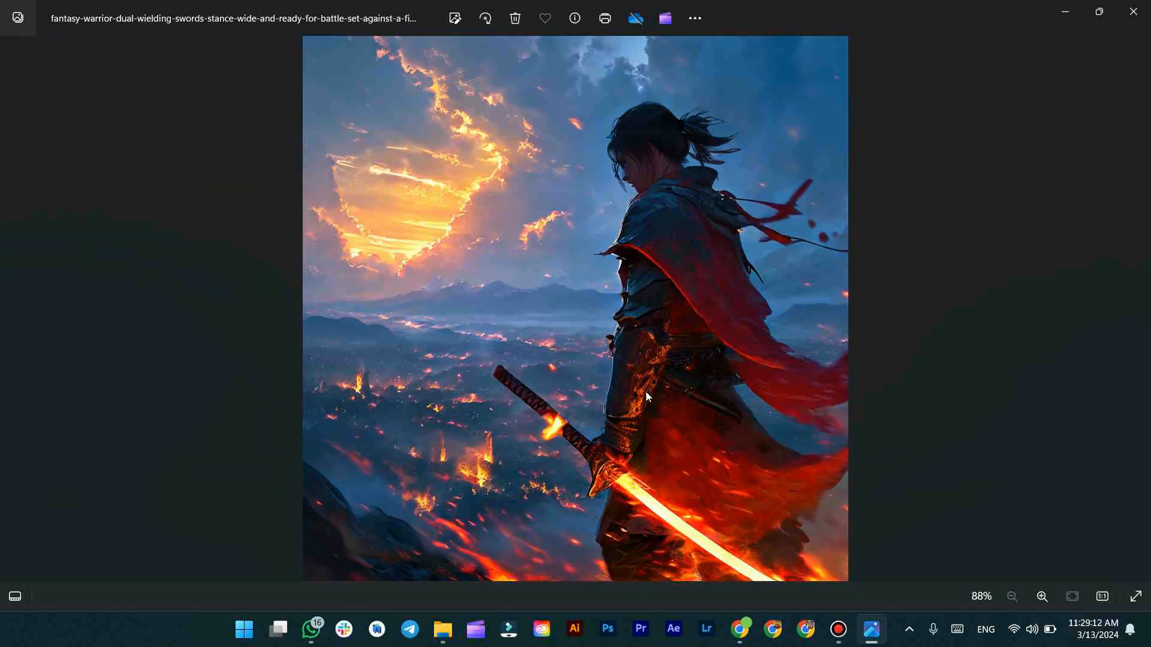
pyautogui.click(1133, 11)
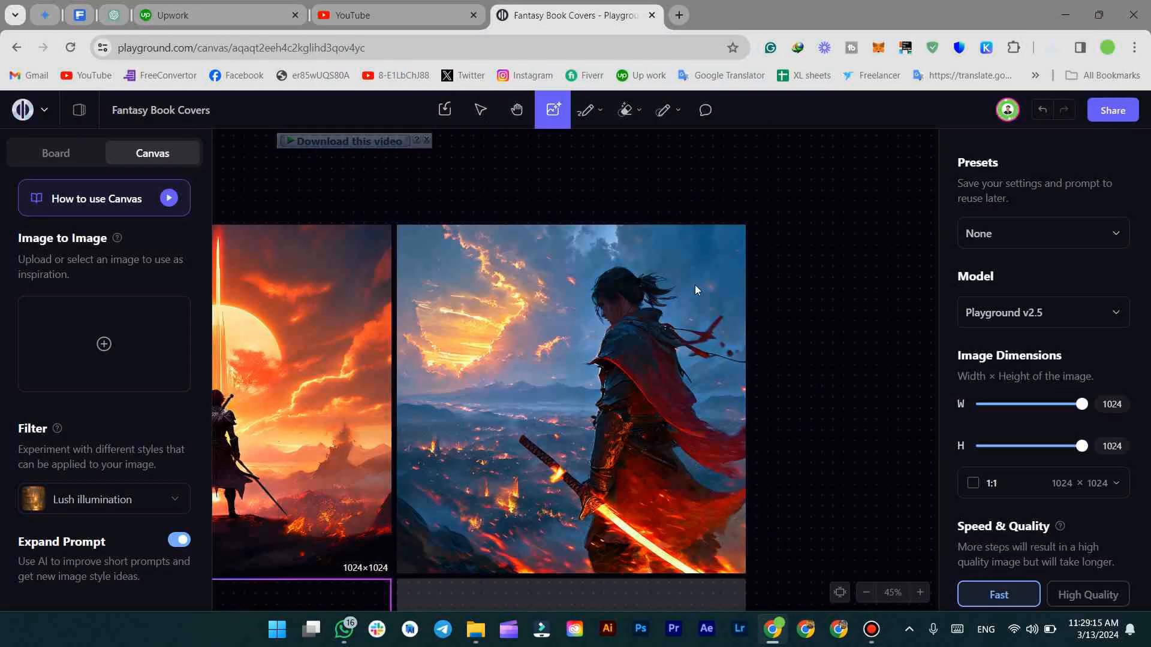
# Remove the glowing-sword warrior's background, then undo it to restore the cloudy sky
pyautogui.click(449, 213)
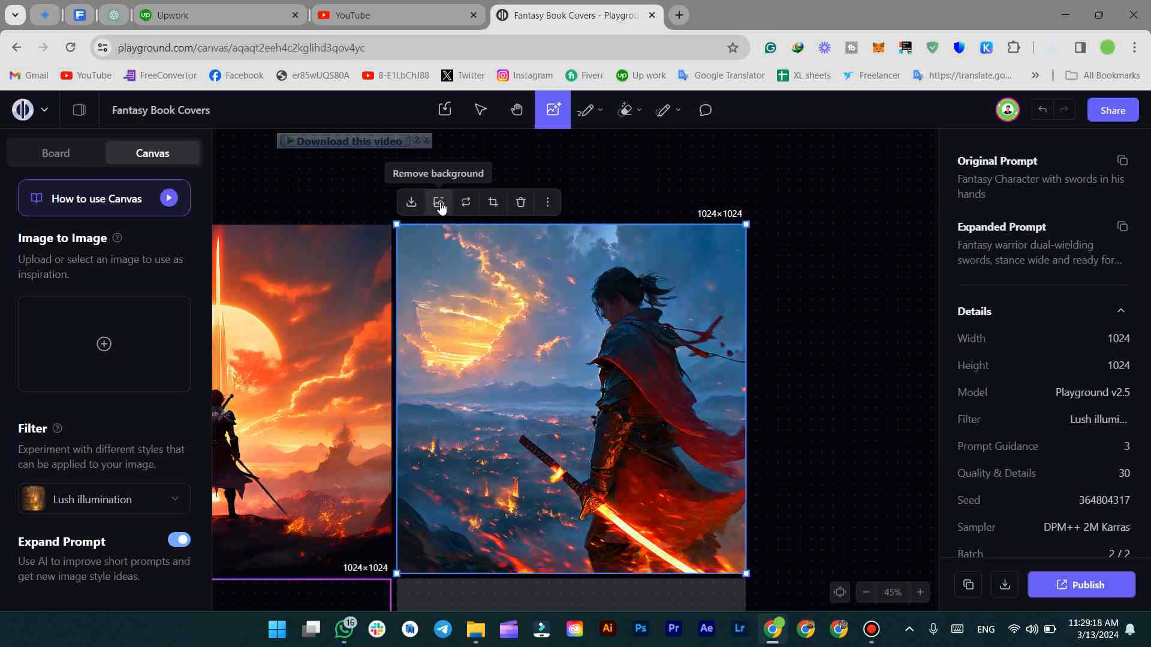
pyautogui.click(439, 204)
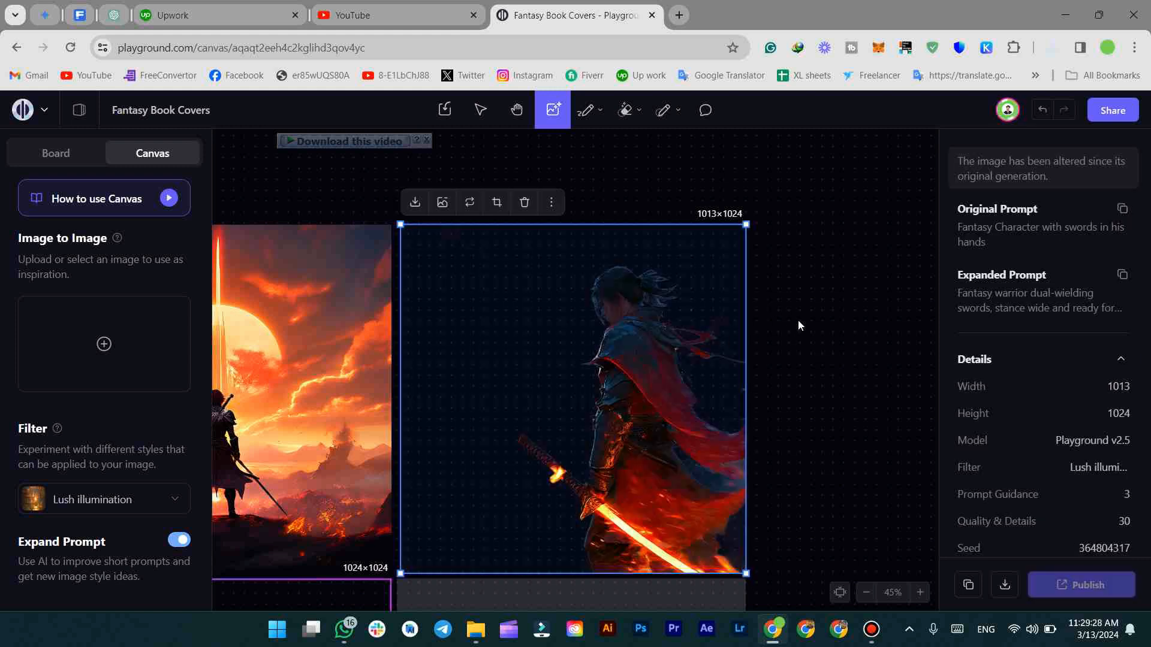
pyautogui.click(864, 356)
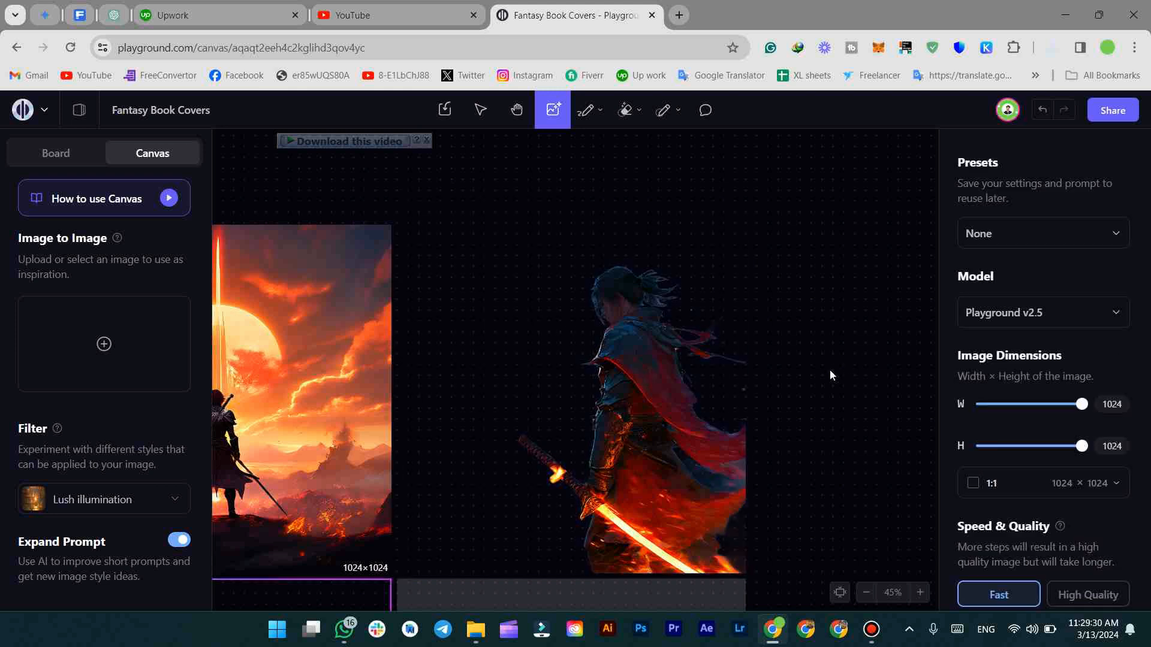
pyautogui.click(657, 399)
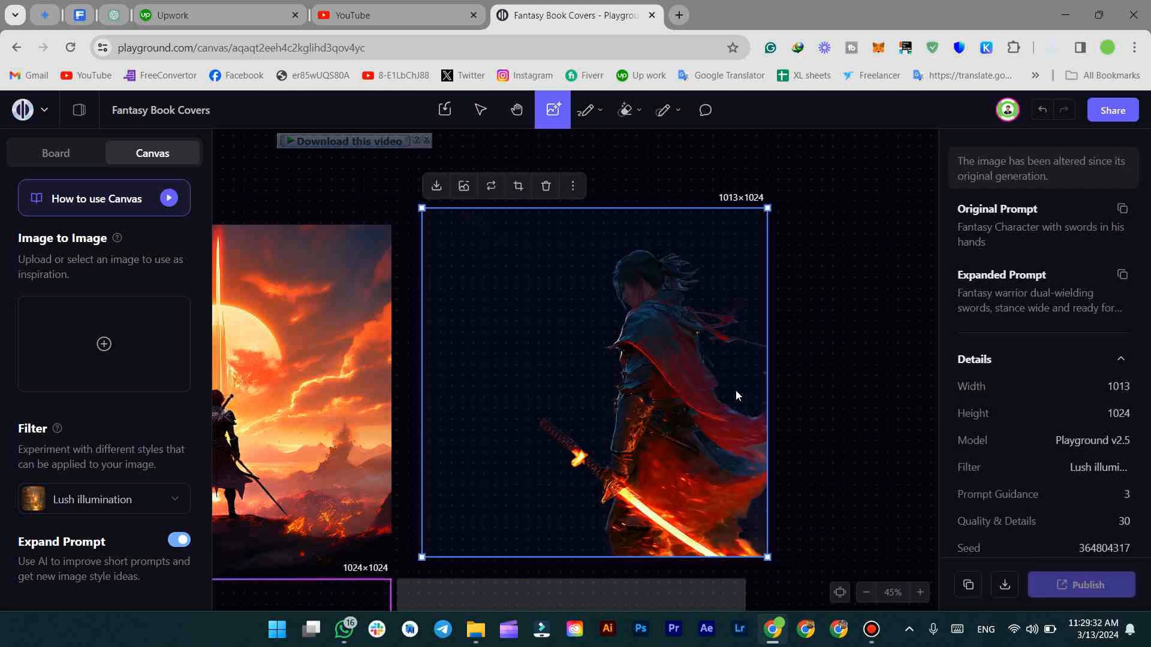
pyautogui.hotkey('ctrl', 'z')
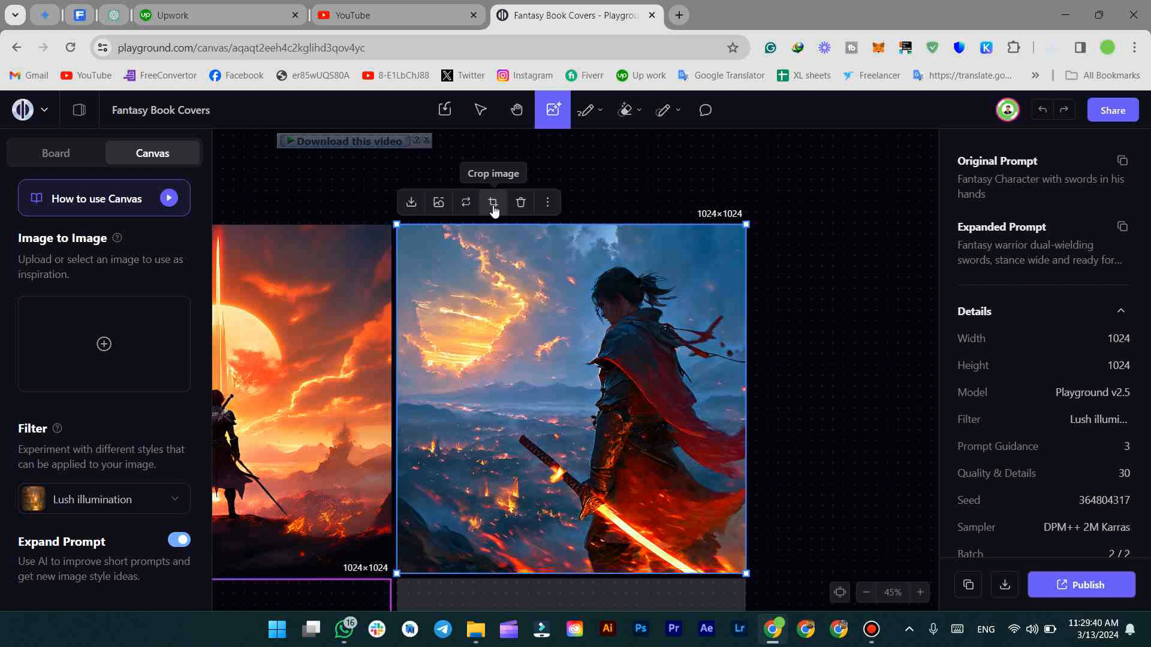
pyautogui.click(545, 203)
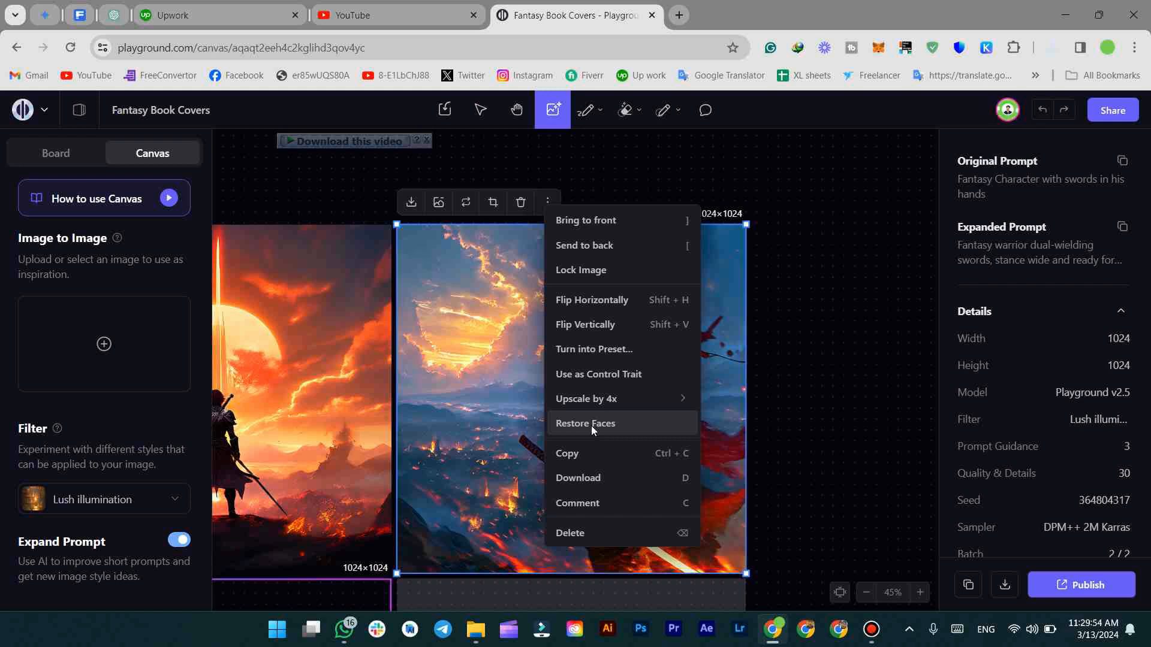
pyautogui.click(779, 295)
pyautogui.click(720, 300)
pyautogui.scroll(-4, 687, 333)
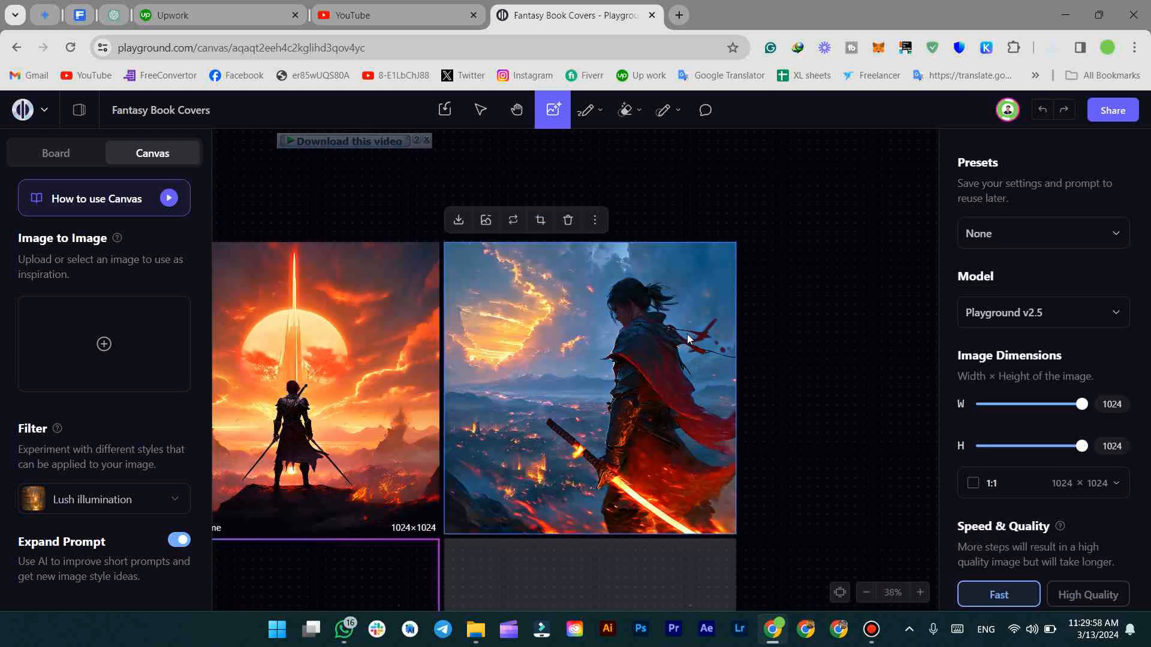
pyautogui.scroll(-4, 531, 352)
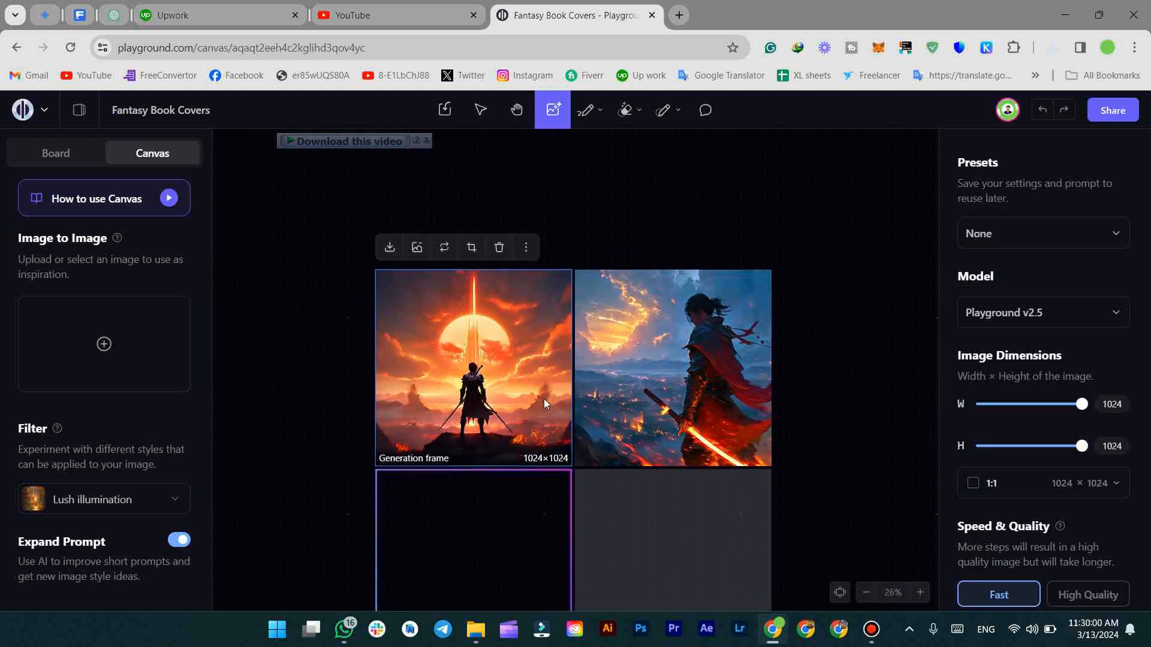
pyautogui.scroll(6, 544, 398)
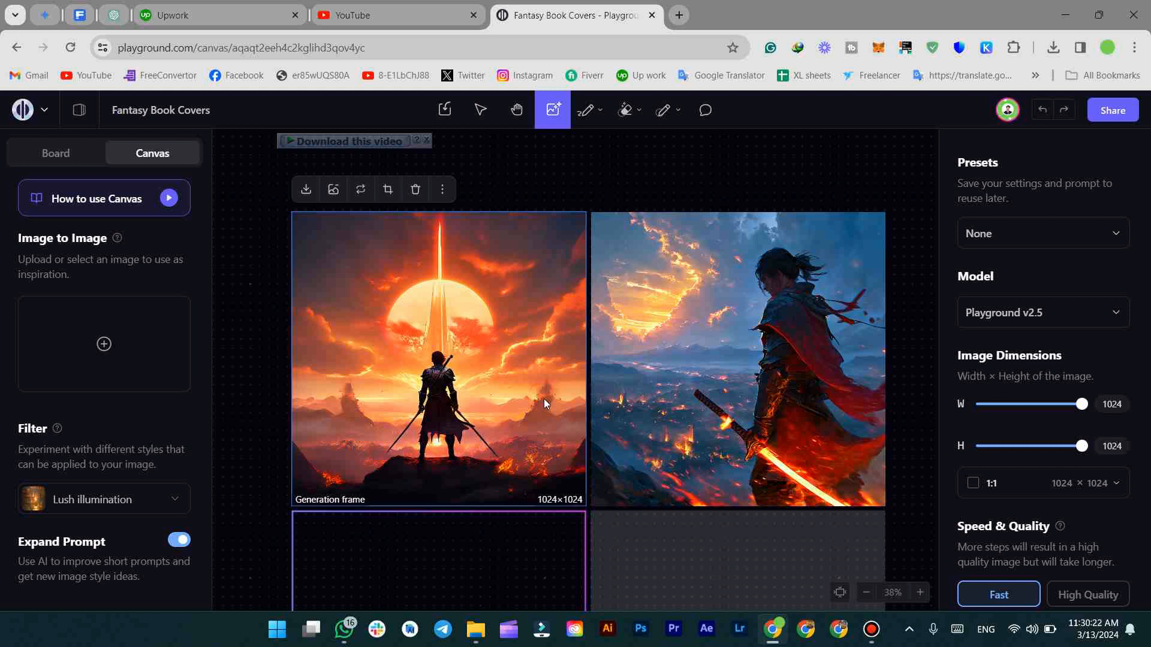
pyautogui.click(320, 408)
pyautogui.click(660, 373)
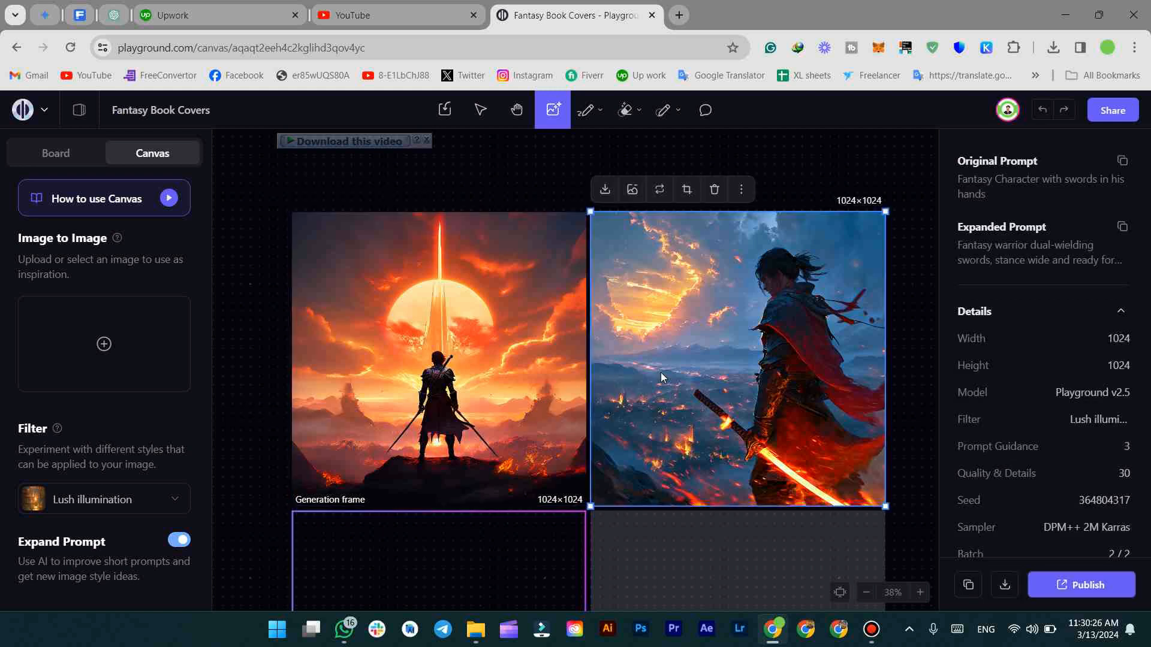
pyautogui.click(448, 277)
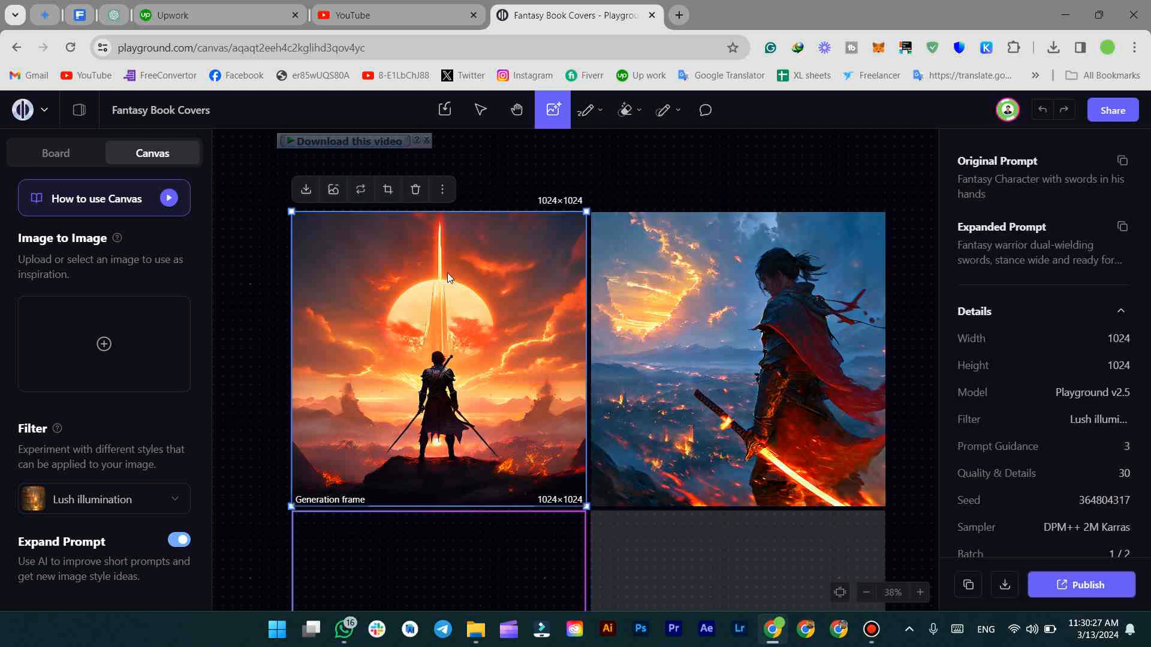
pyautogui.click(238, 336)
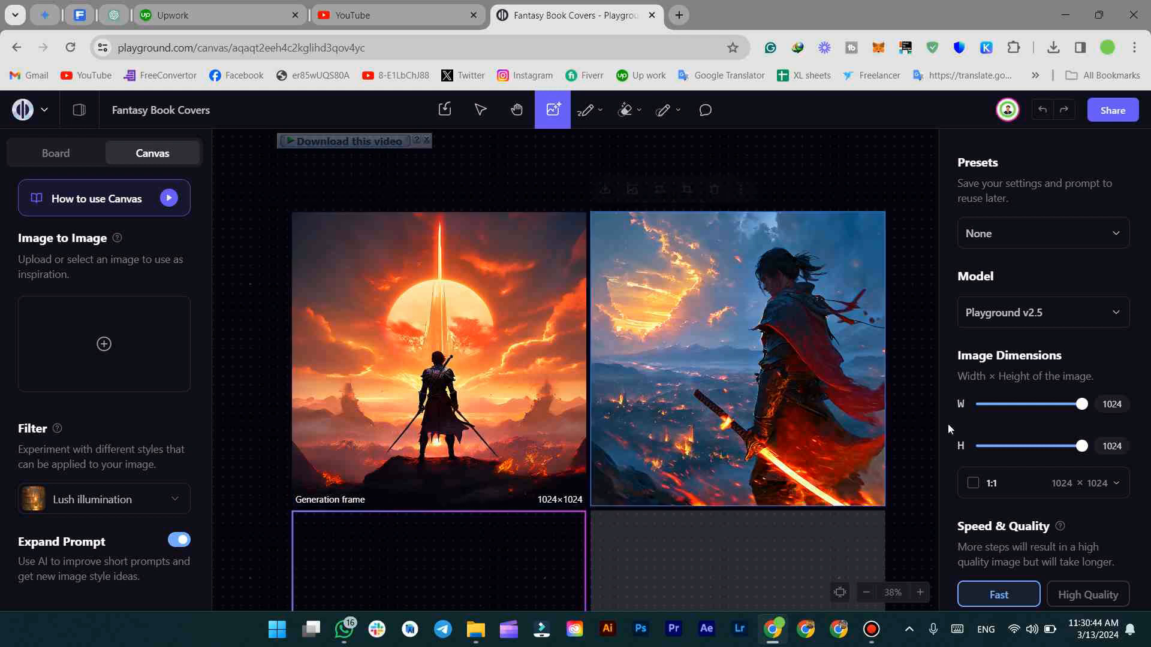
# Try the Number of Images options, settling on 3
pyautogui.scroll(-3, 971, 413)
pyautogui.scroll(-3, 999, 510)
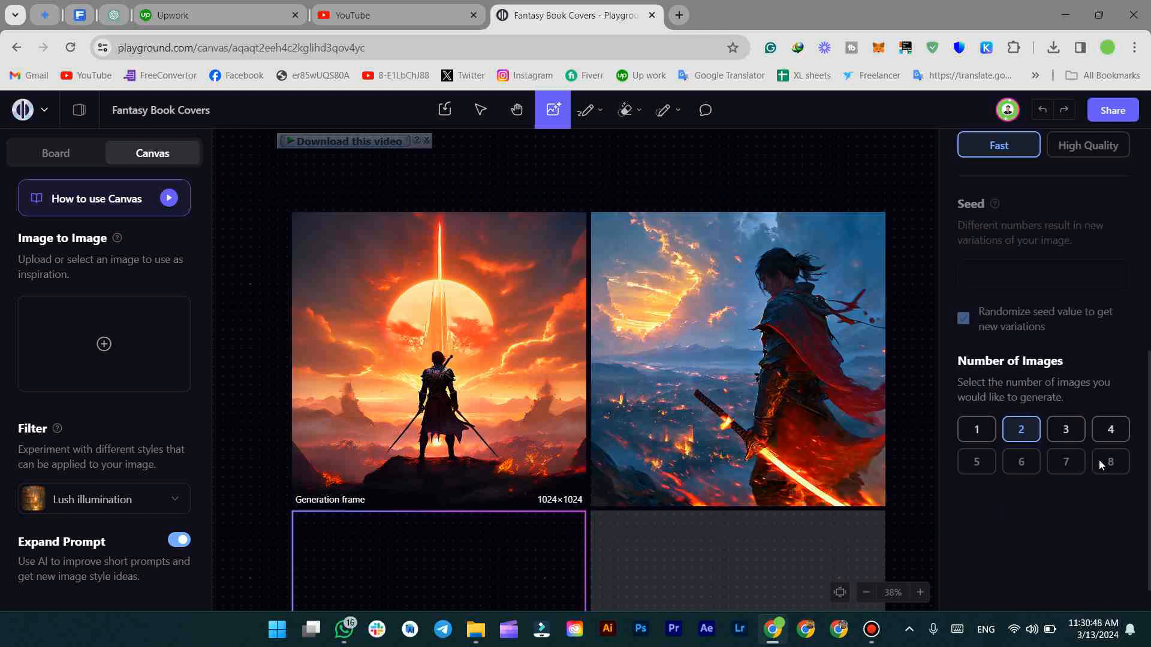
pyautogui.click(1111, 431)
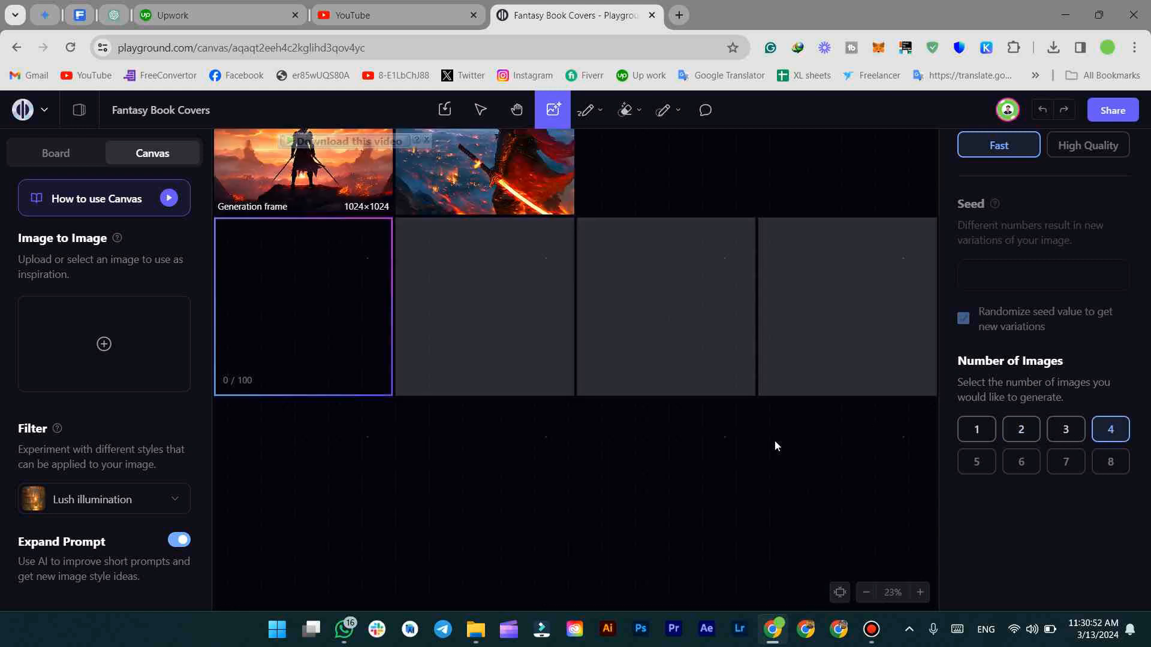
pyautogui.click(989, 432)
pyautogui.click(1034, 433)
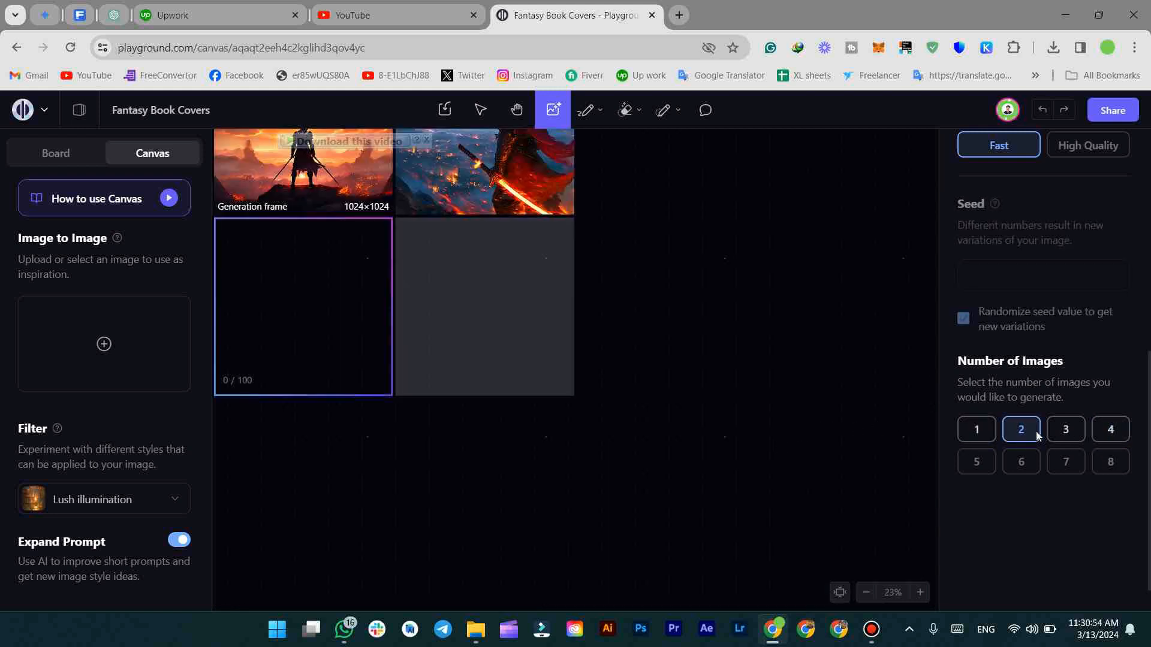
pyautogui.click(1093, 437)
pyautogui.click(1066, 429)
# Pan the canvas to show all frames and open the Filter style list
pyautogui.scroll(1, 601, 395)
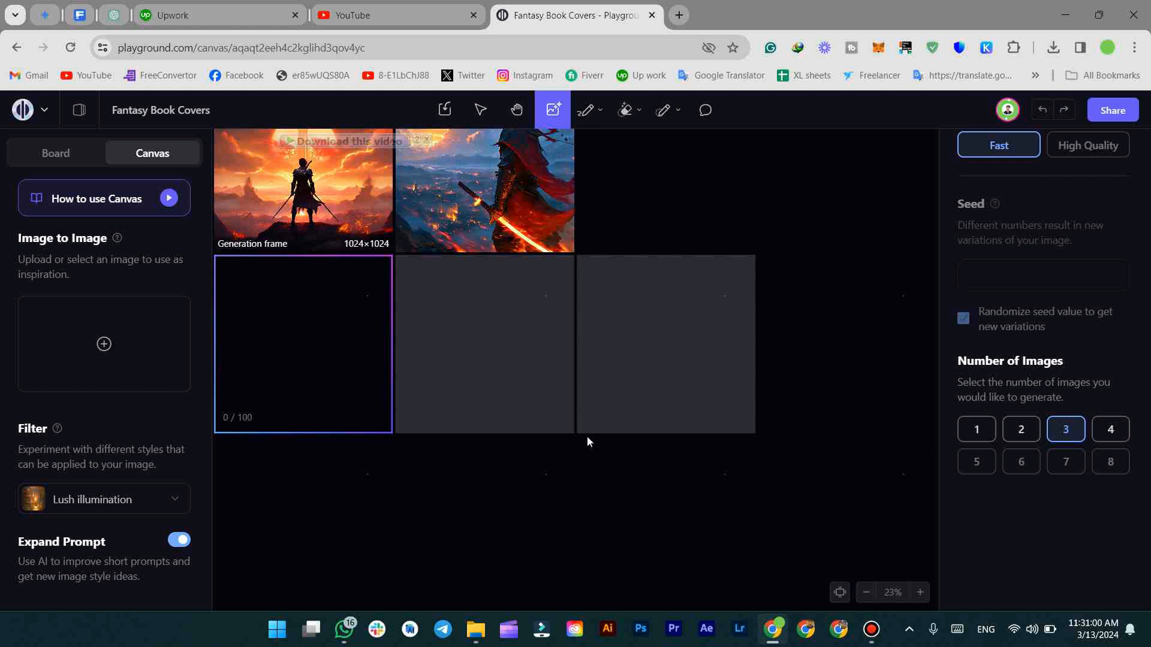
pyautogui.moveTo(684, 260); pyautogui.dragTo(728, 397)
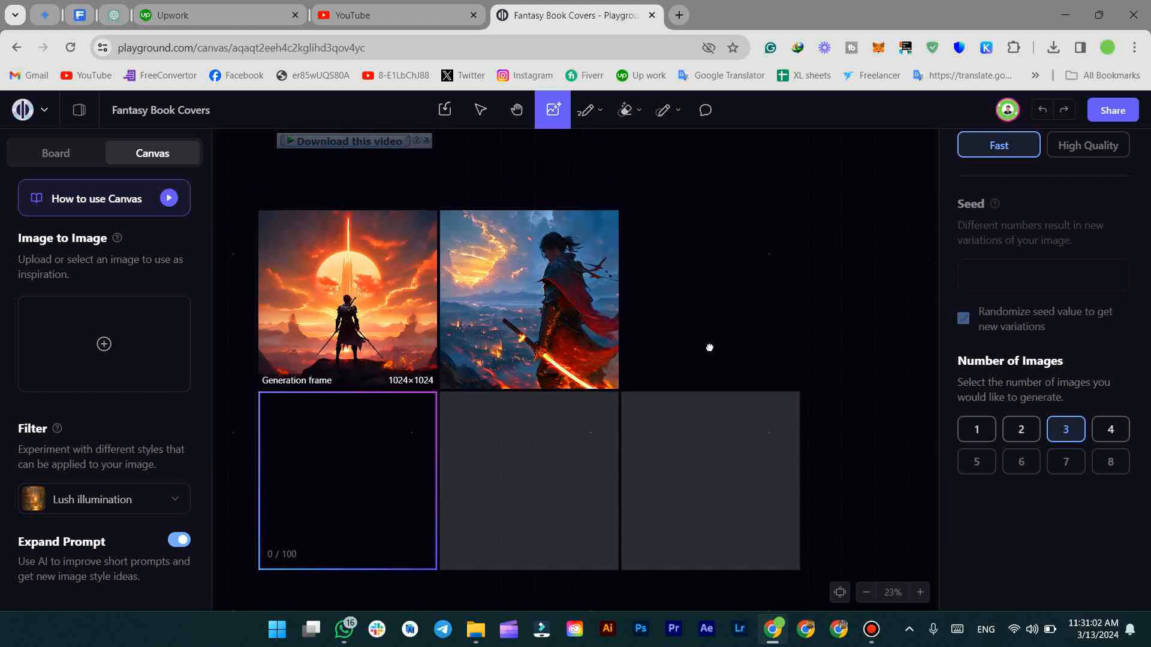
pyautogui.moveTo(706, 347); pyautogui.dragTo(726, 350)
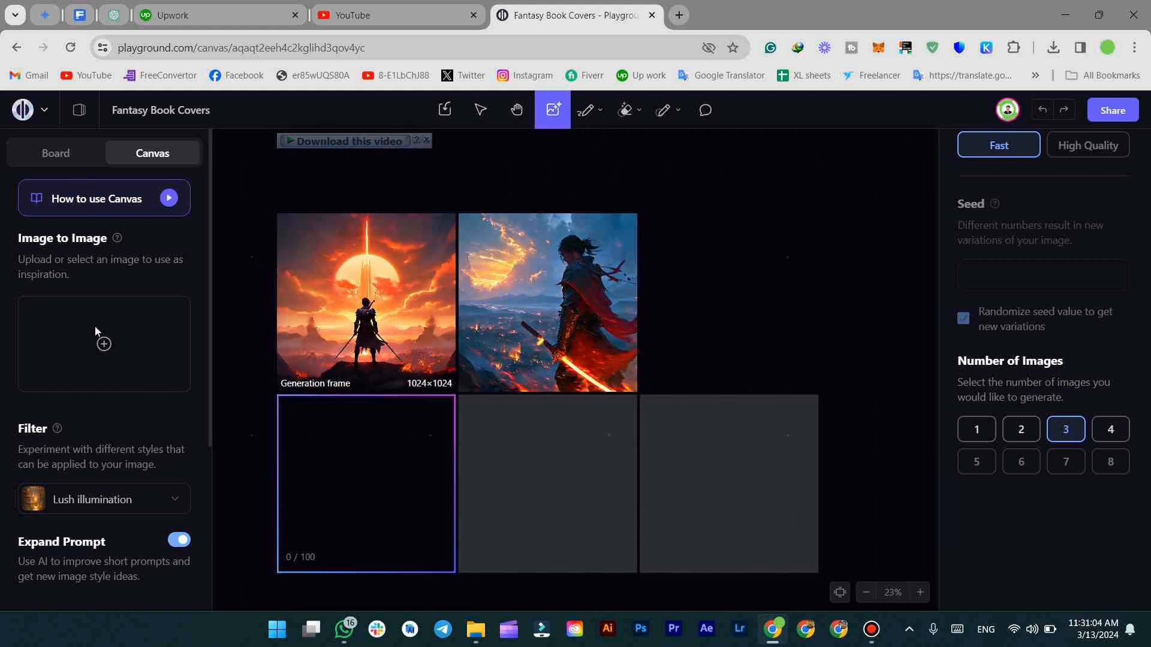
pyautogui.scroll(-5, 103, 373)
pyautogui.scroll(2, 98, 373)
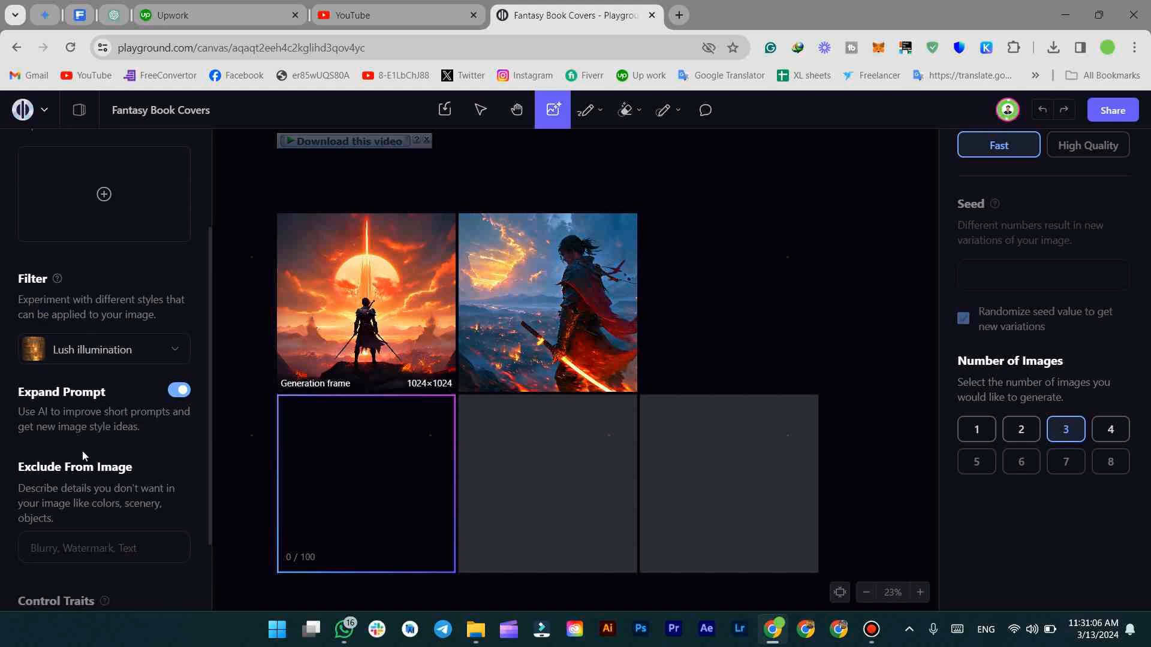
pyautogui.scroll(3, 83, 448)
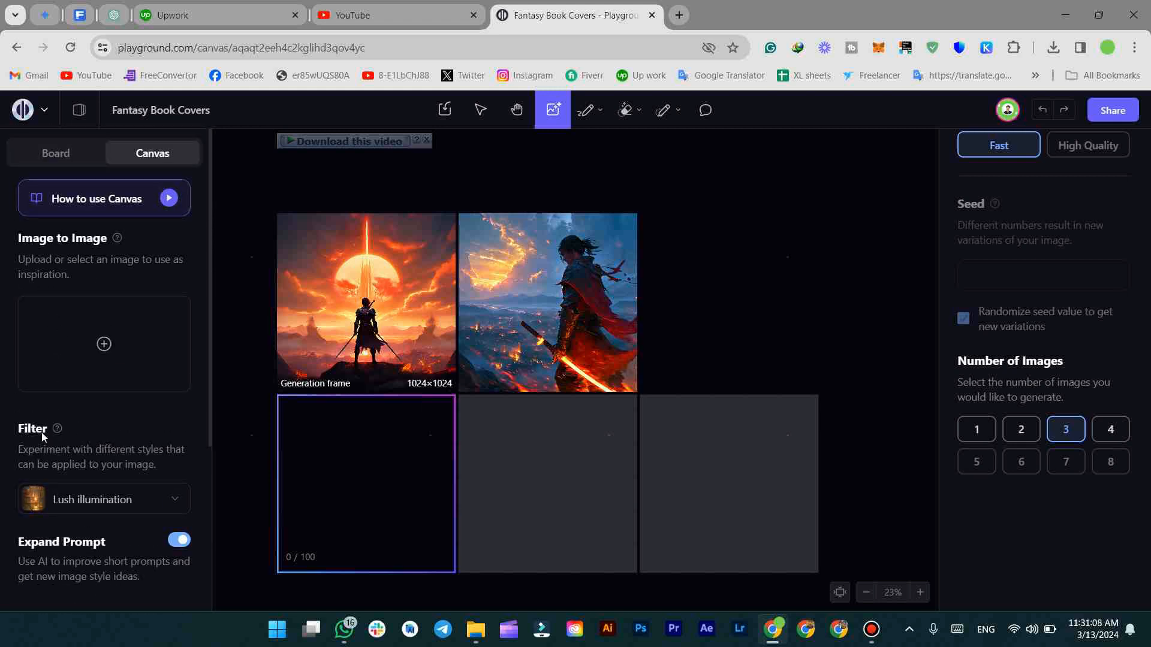
pyautogui.click(97, 505)
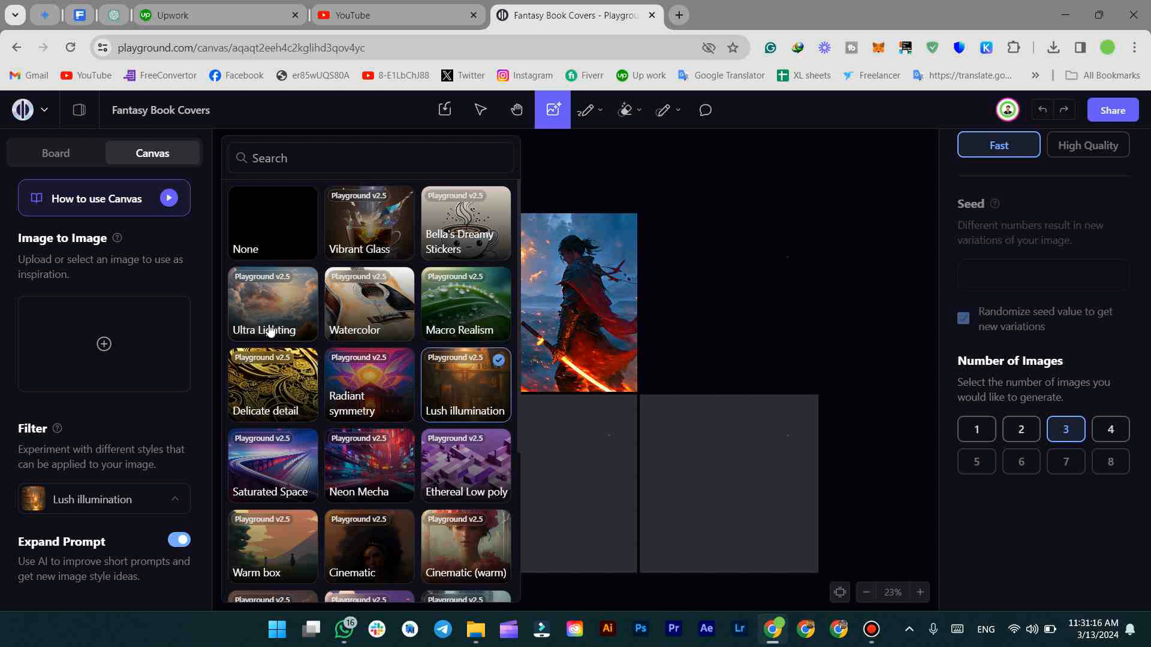
# Scroll through the filter styles, leaving Lush illumination selected
pyautogui.scroll(-1, 340, 268)
pyautogui.scroll(-2, 341, 268)
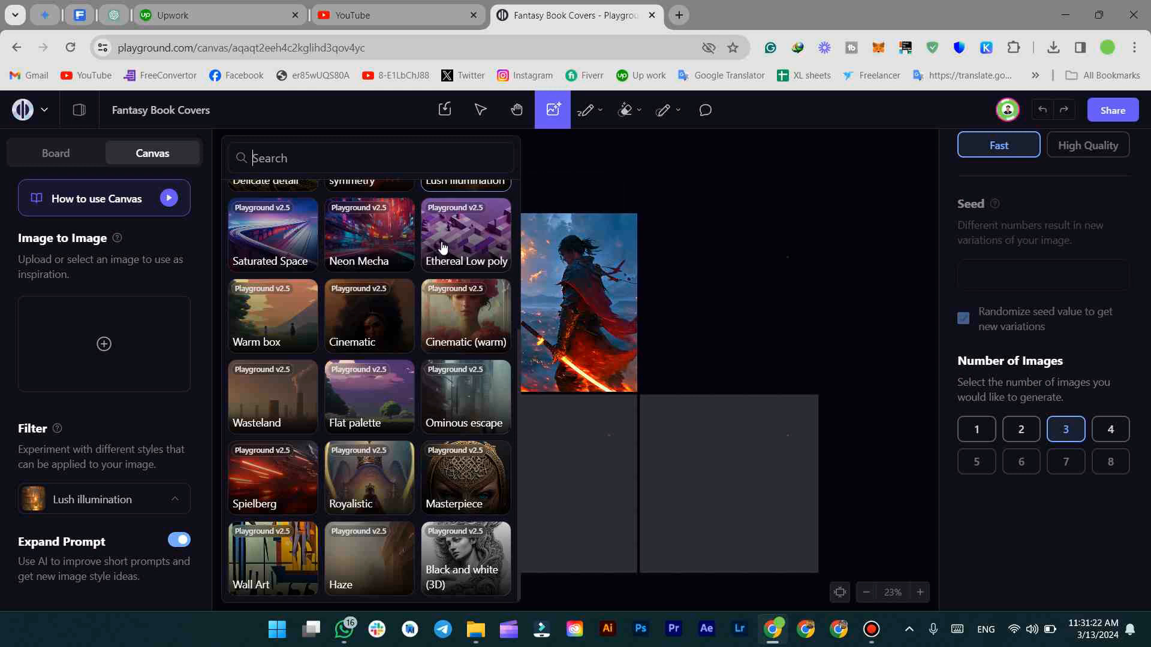
pyautogui.scroll(3, 423, 357)
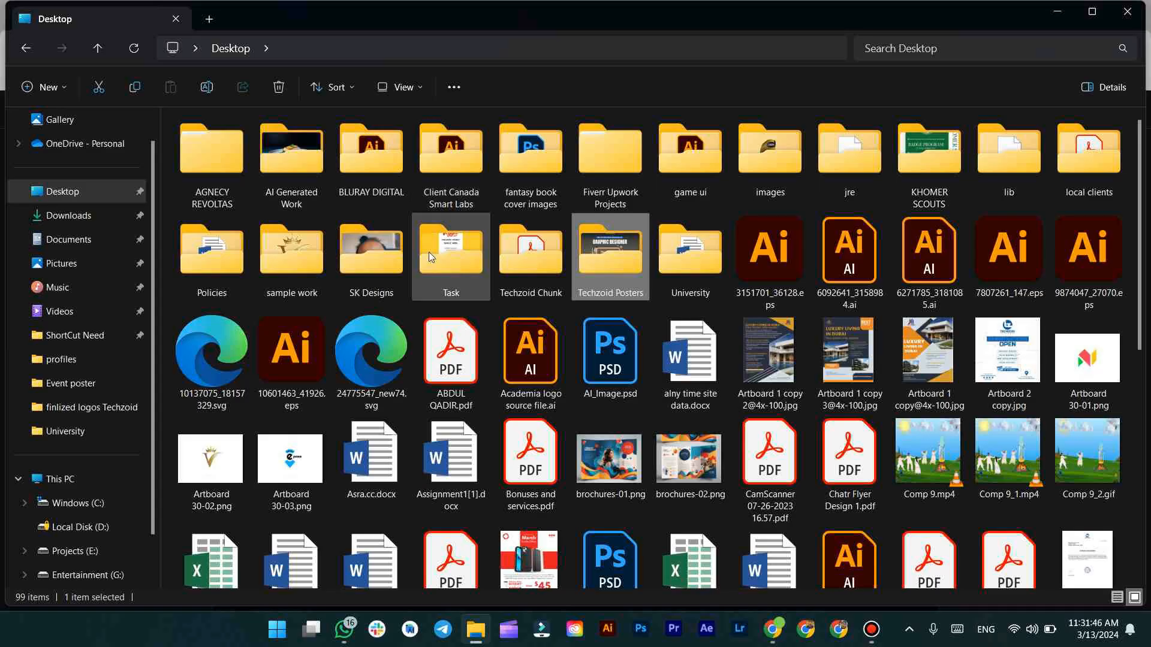
# Open the AI Generated Work folder and scroll down through its images
pyautogui.click(296, 176)
pyautogui.doubleClick(296, 175)
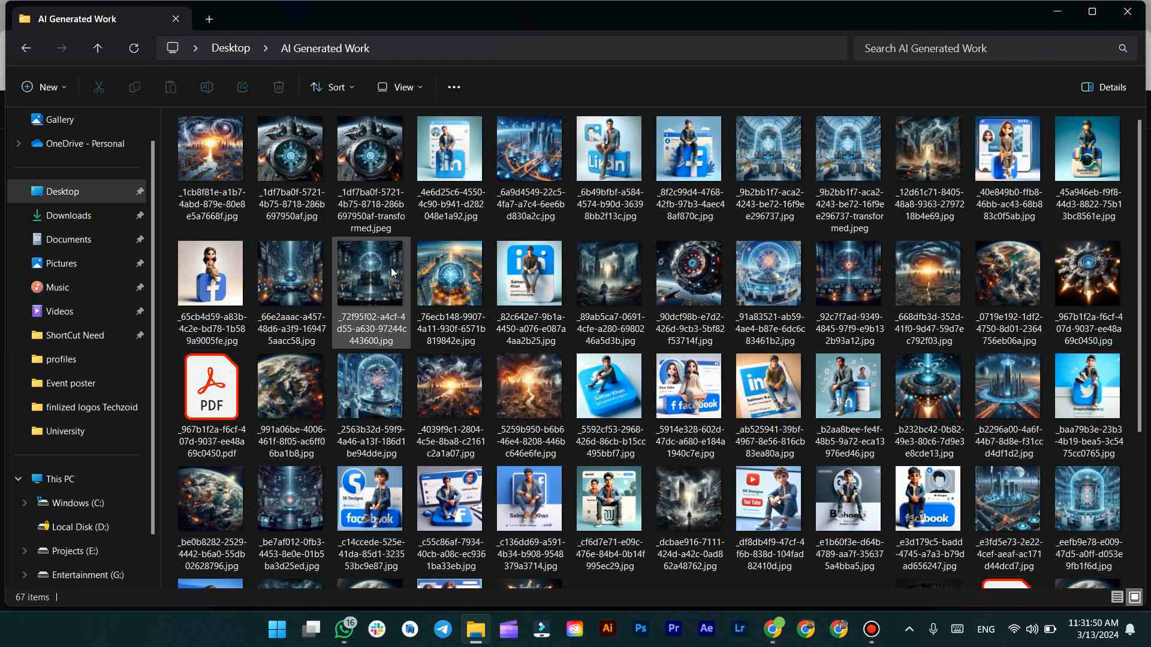
pyautogui.scroll(-3, 391, 268)
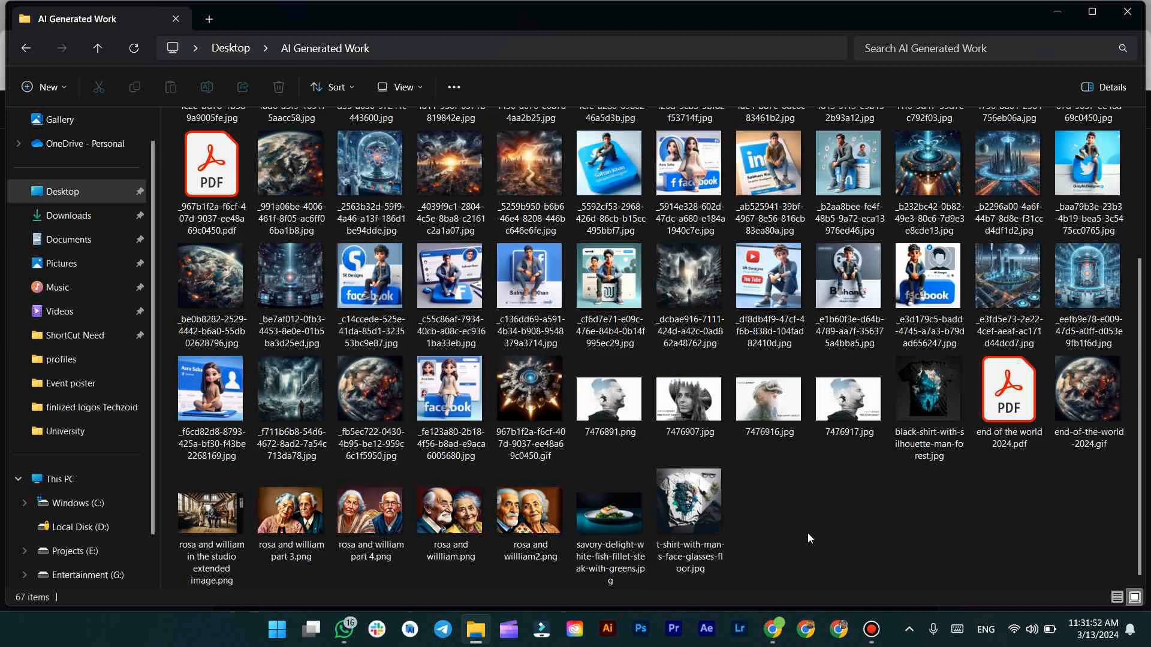